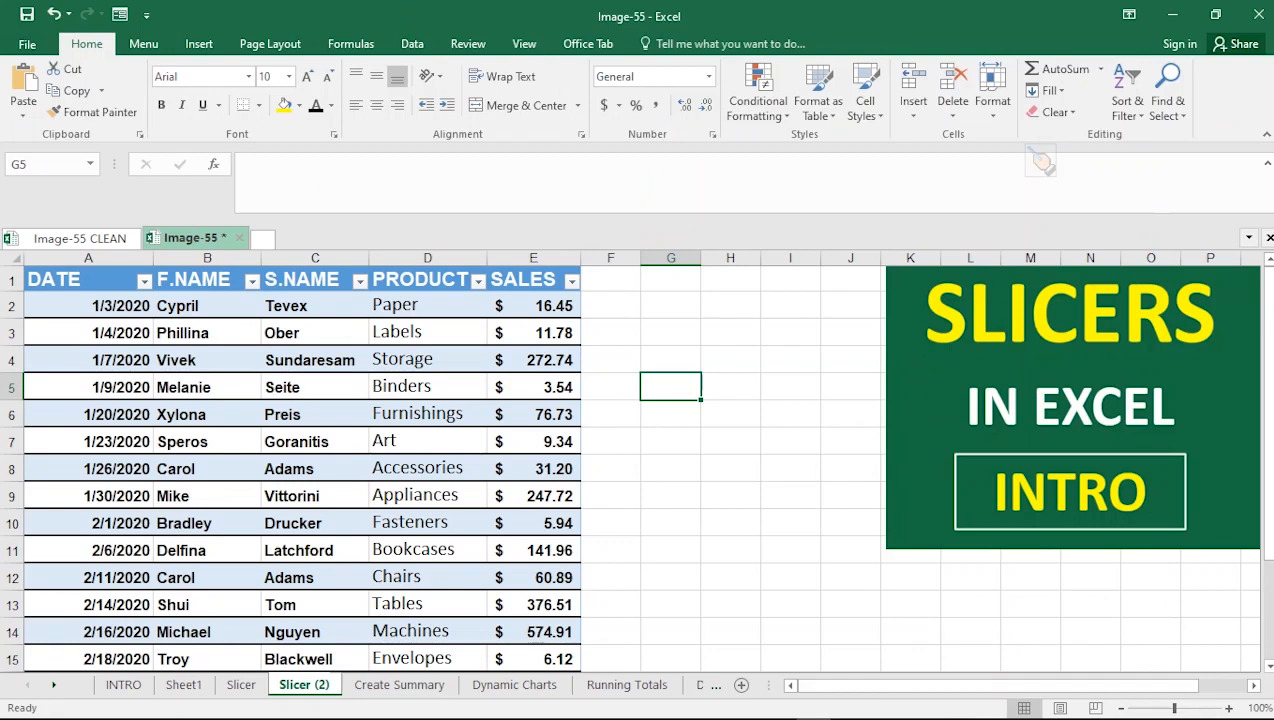
# Select cells inside and outside the table to compare which table tools become available
pyautogui.click(427, 387)
pyautogui.click(315, 414)
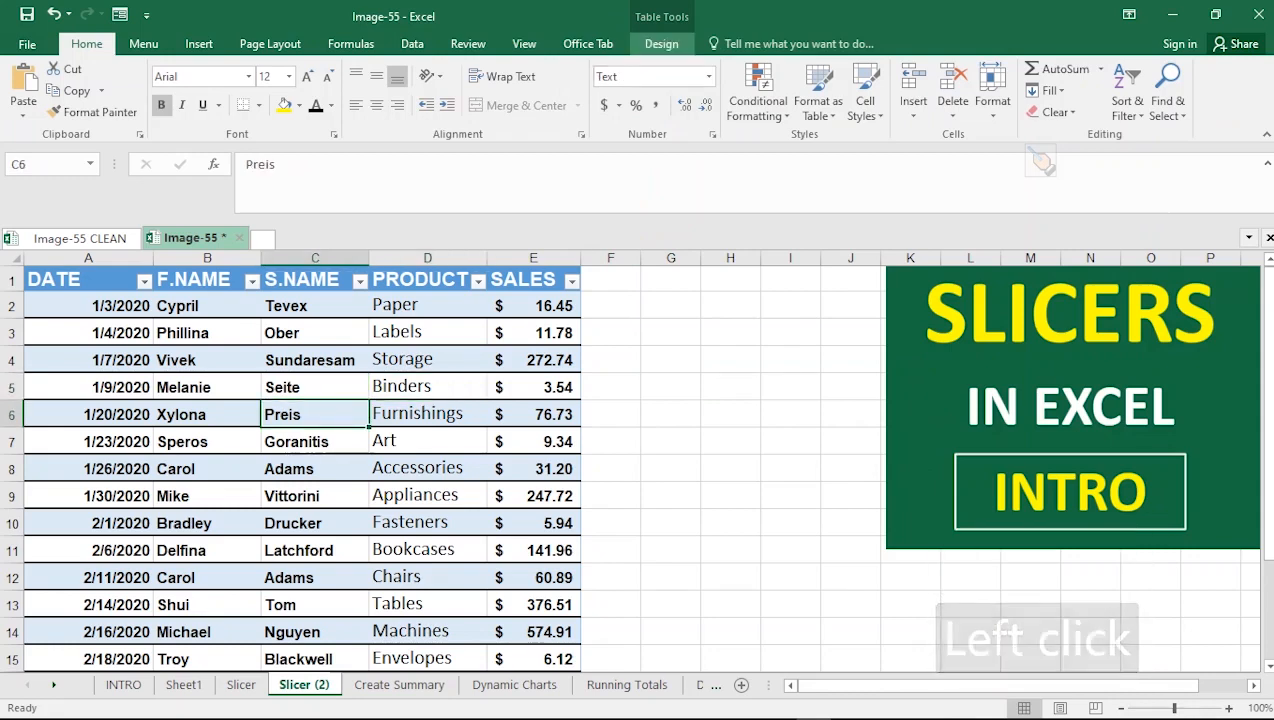
pyautogui.click(661, 43)
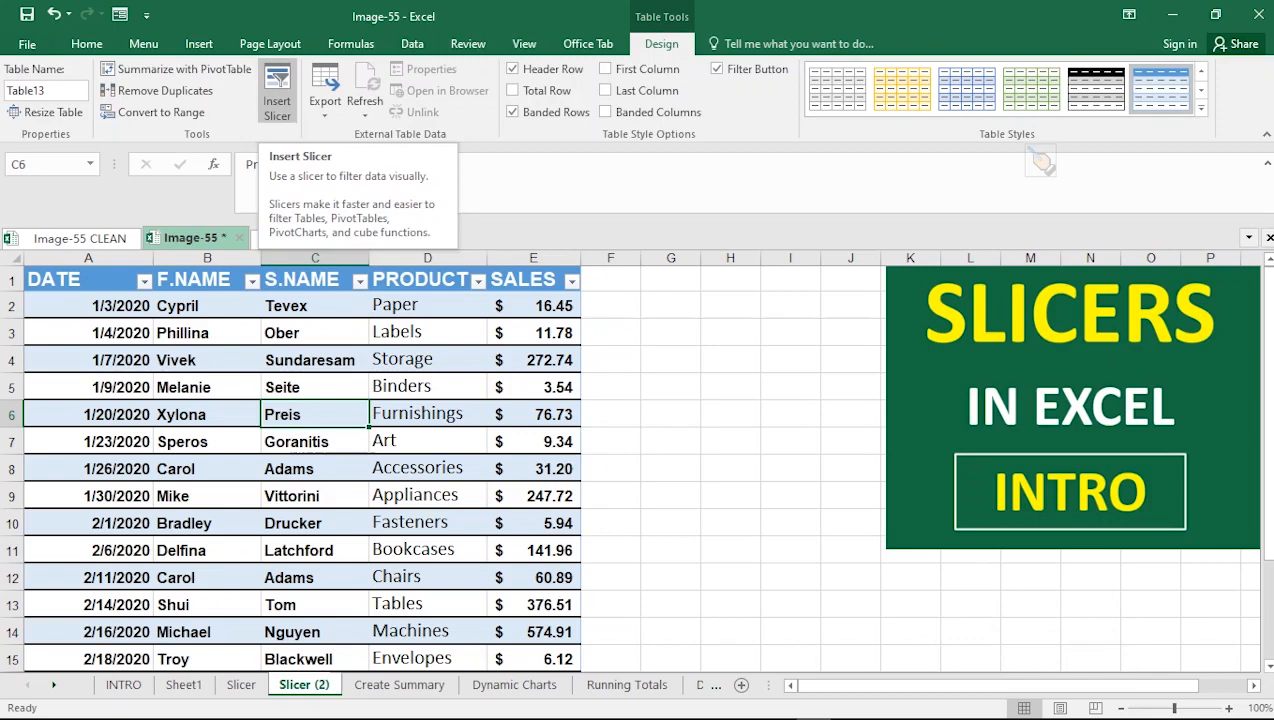
pyautogui.click(671, 441)
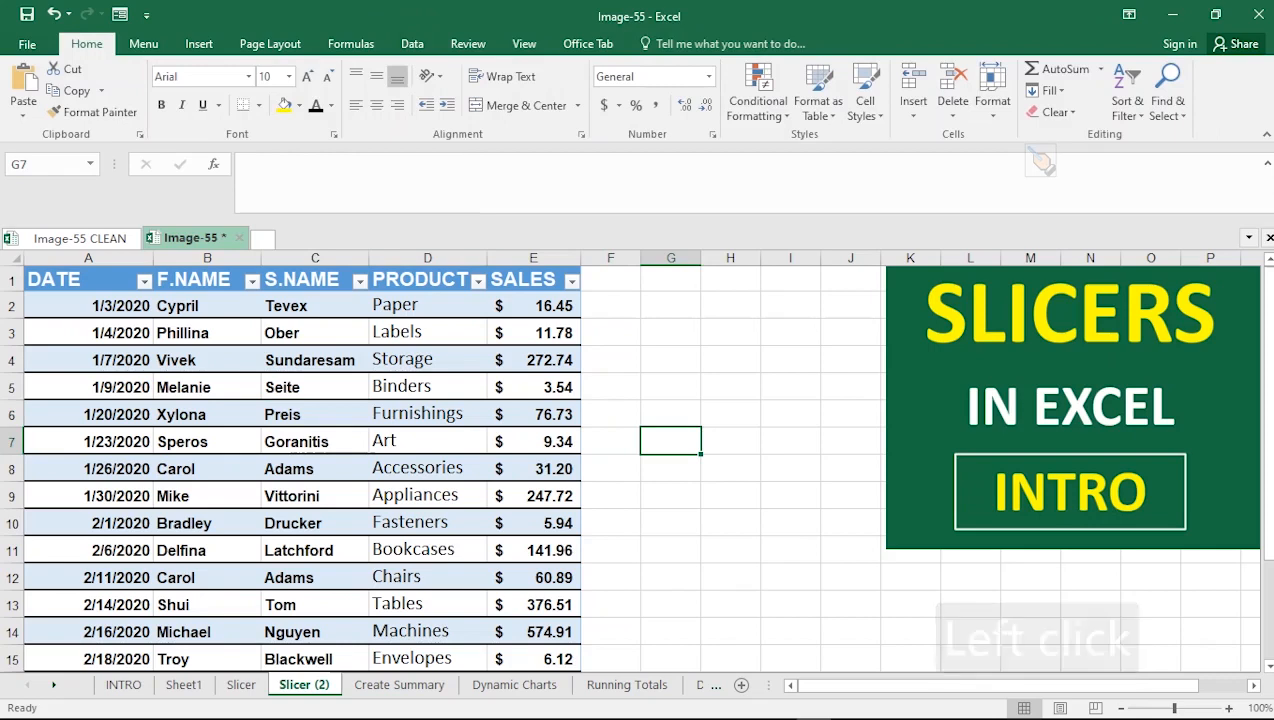
pyautogui.click(730, 414)
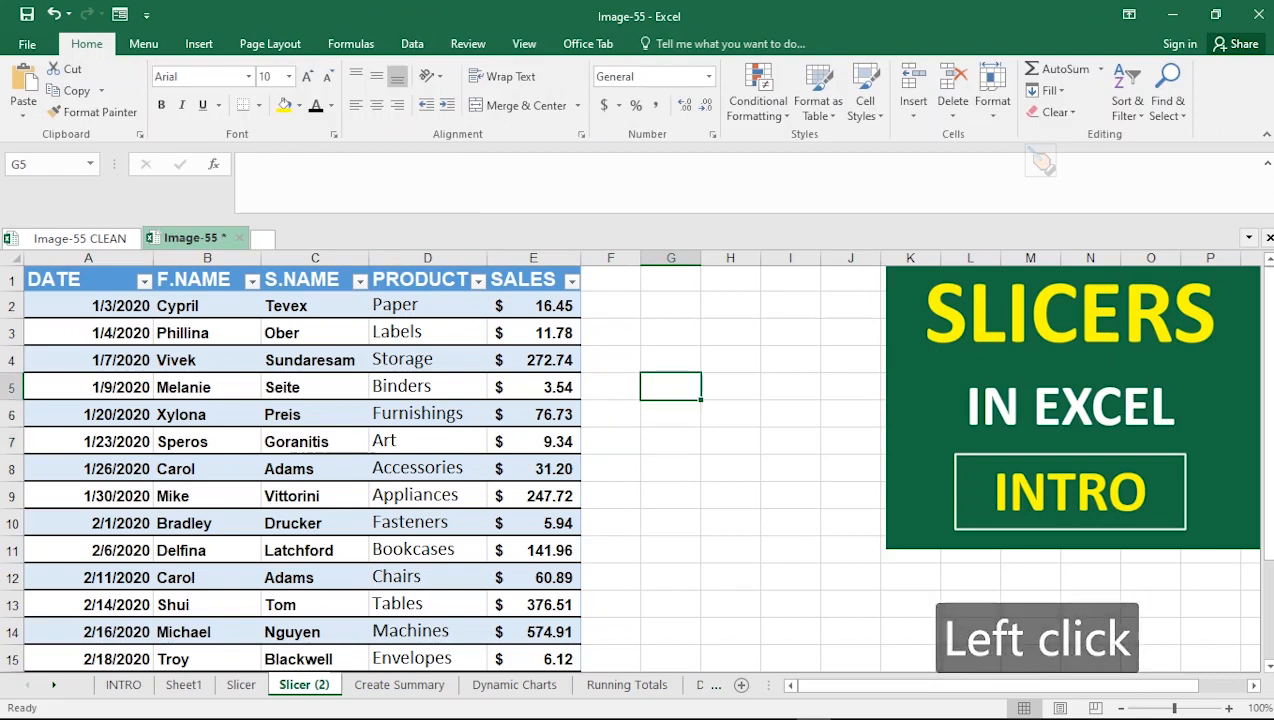
pyautogui.click(730, 468)
pyautogui.click(790, 523)
pyautogui.click(790, 441)
# Insert a slicer for the PRODUCT column of the table and move it beside the data around column H
pyautogui.click(427, 387)
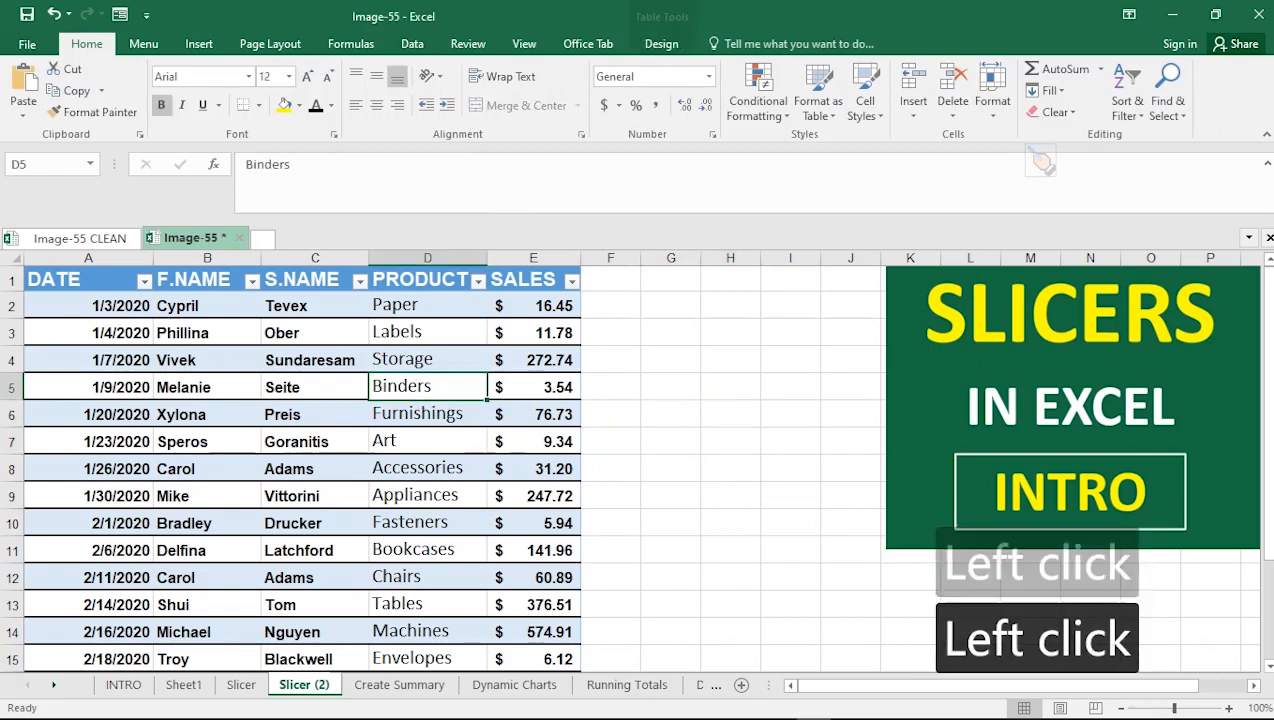
pyautogui.click(661, 43)
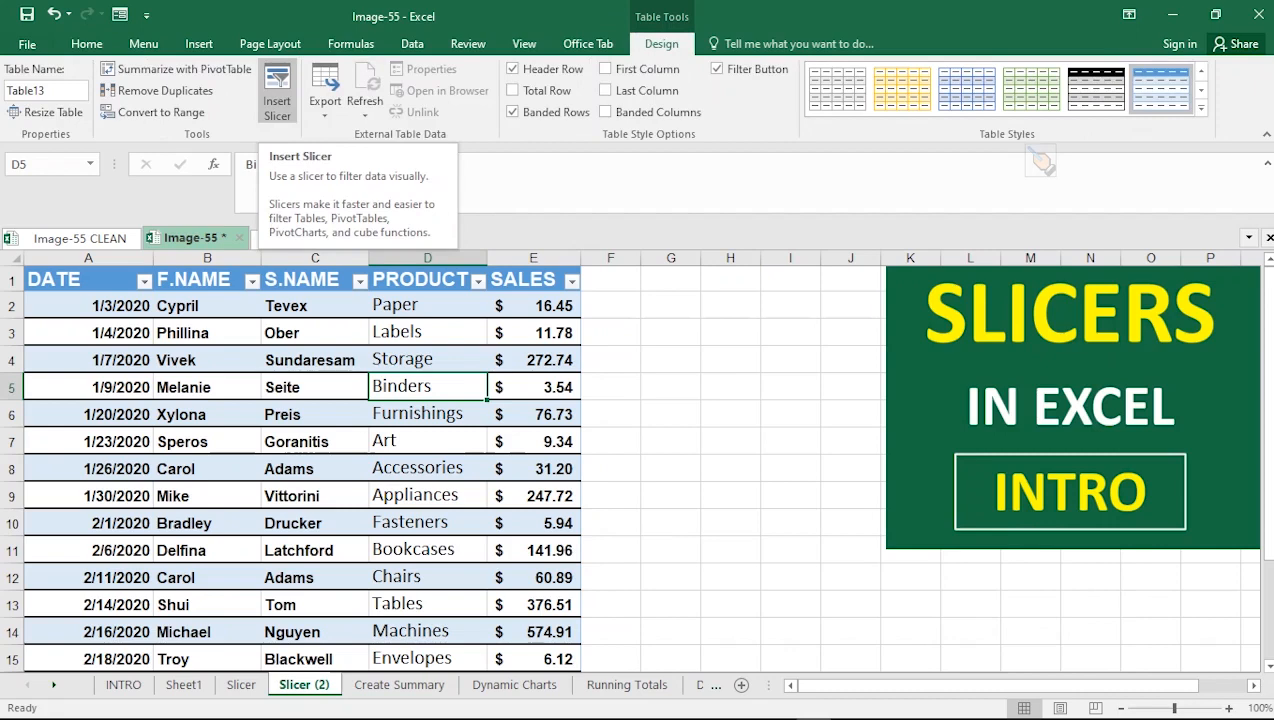
pyautogui.click(277, 100)
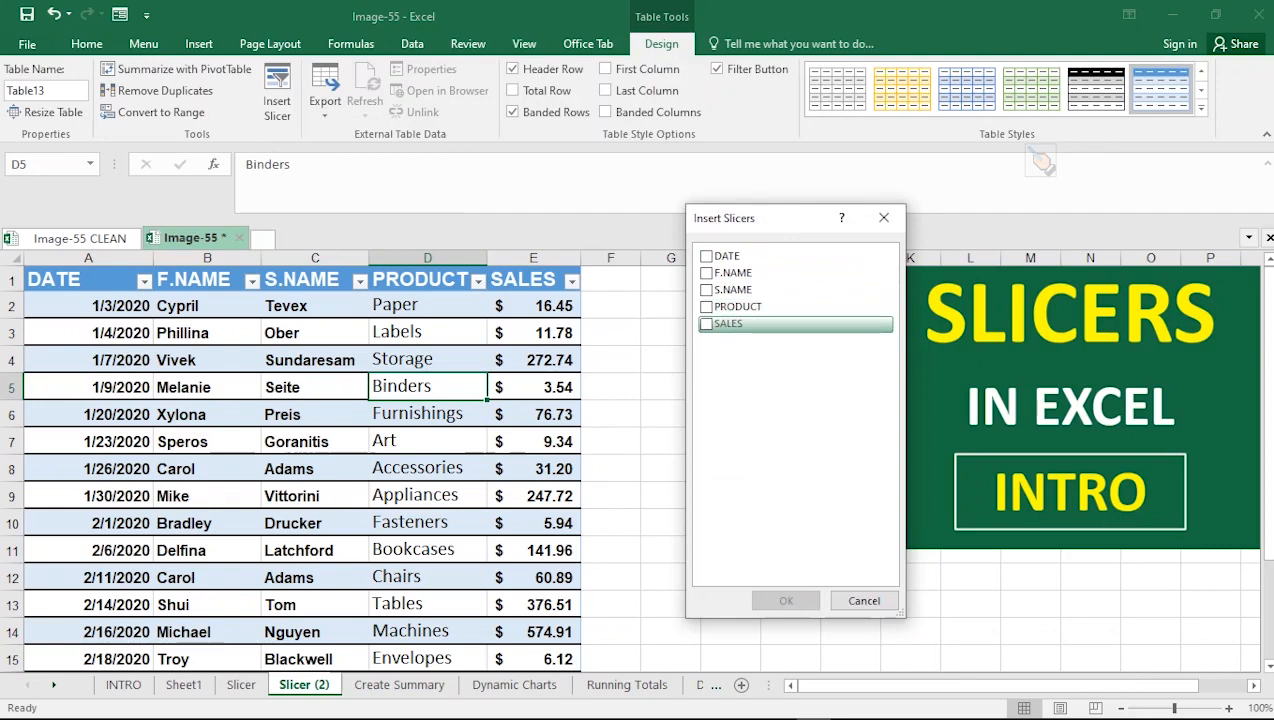
pyautogui.click(707, 306)
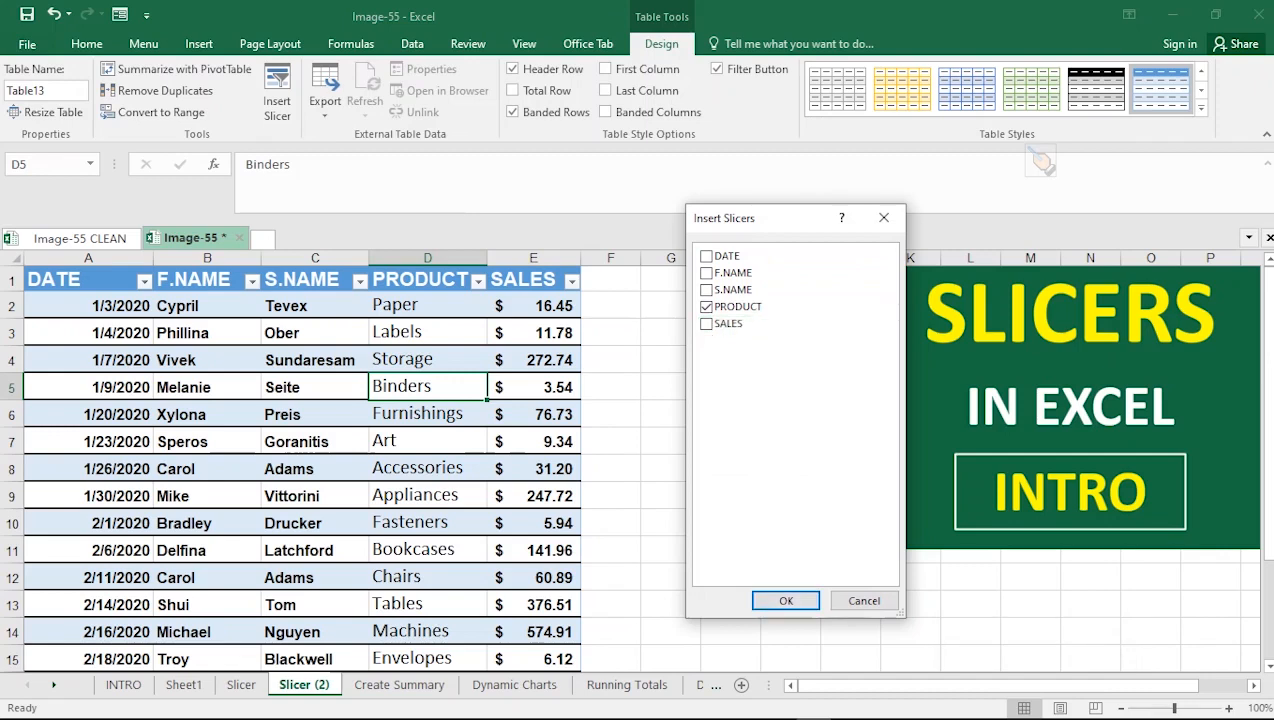
pyautogui.click(786, 600)
pyautogui.moveTo(648, 359); pyautogui.dragTo(760, 306)
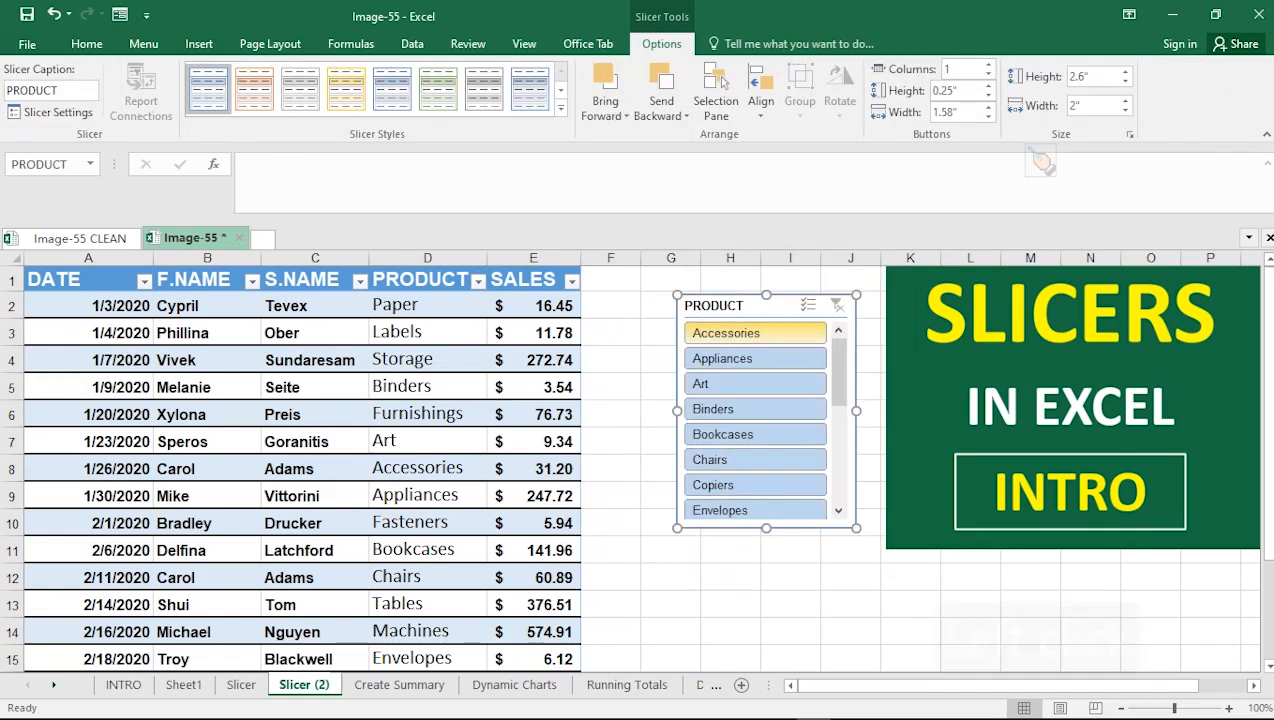
# Try several slicer styles on the PRODUCT slicer and apply the dark orange style
pyautogui.click(254, 88)
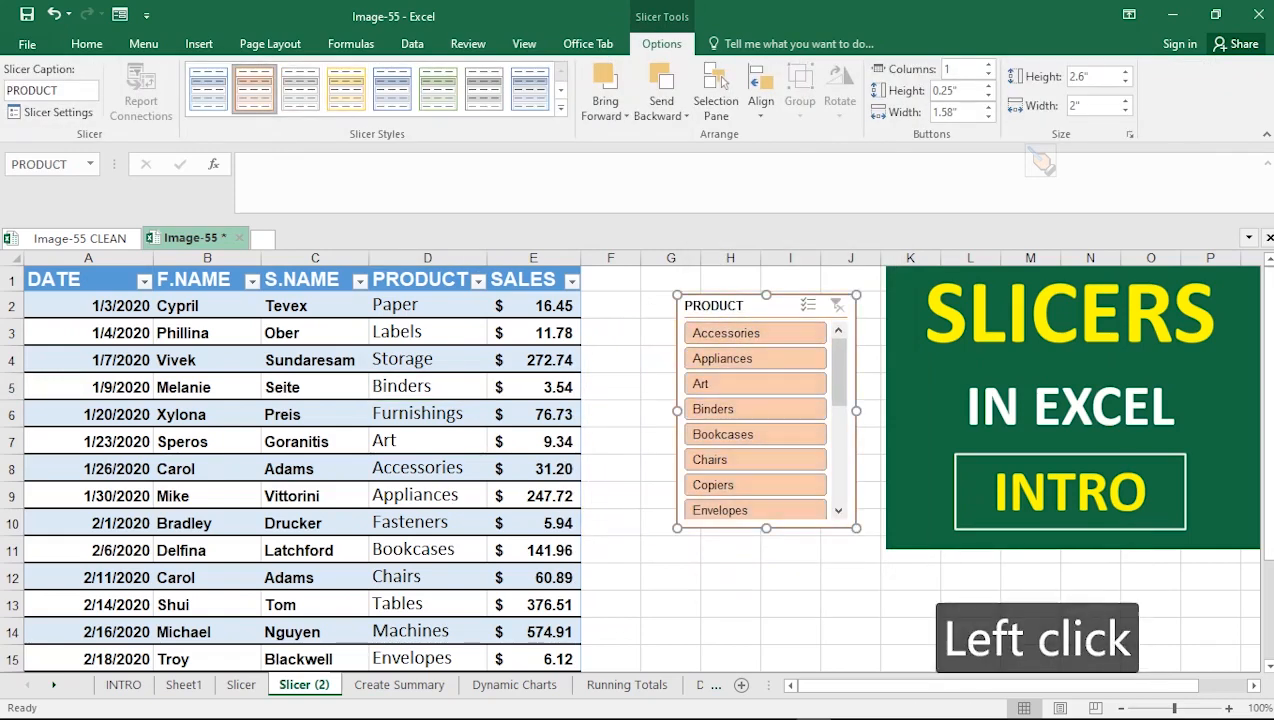
pyautogui.click(300, 89)
pyautogui.click(346, 89)
pyautogui.click(392, 89)
pyautogui.click(438, 89)
pyautogui.click(484, 89)
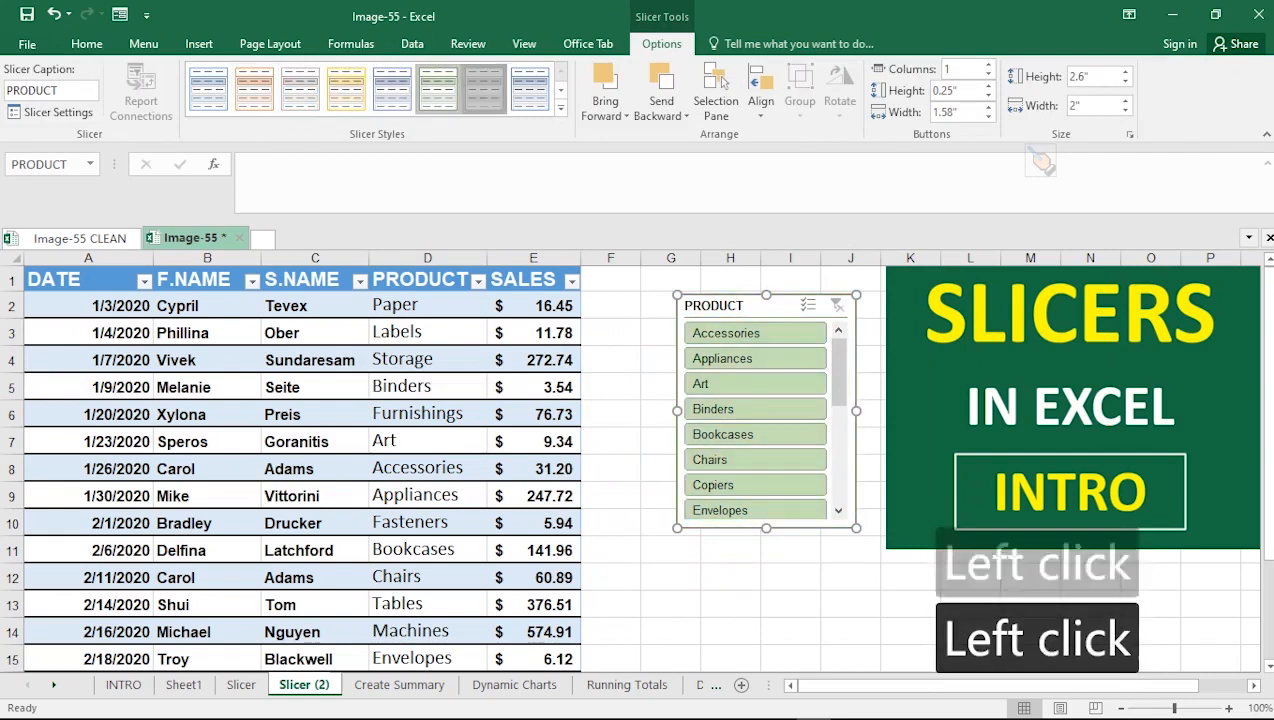
pyautogui.click(560, 106)
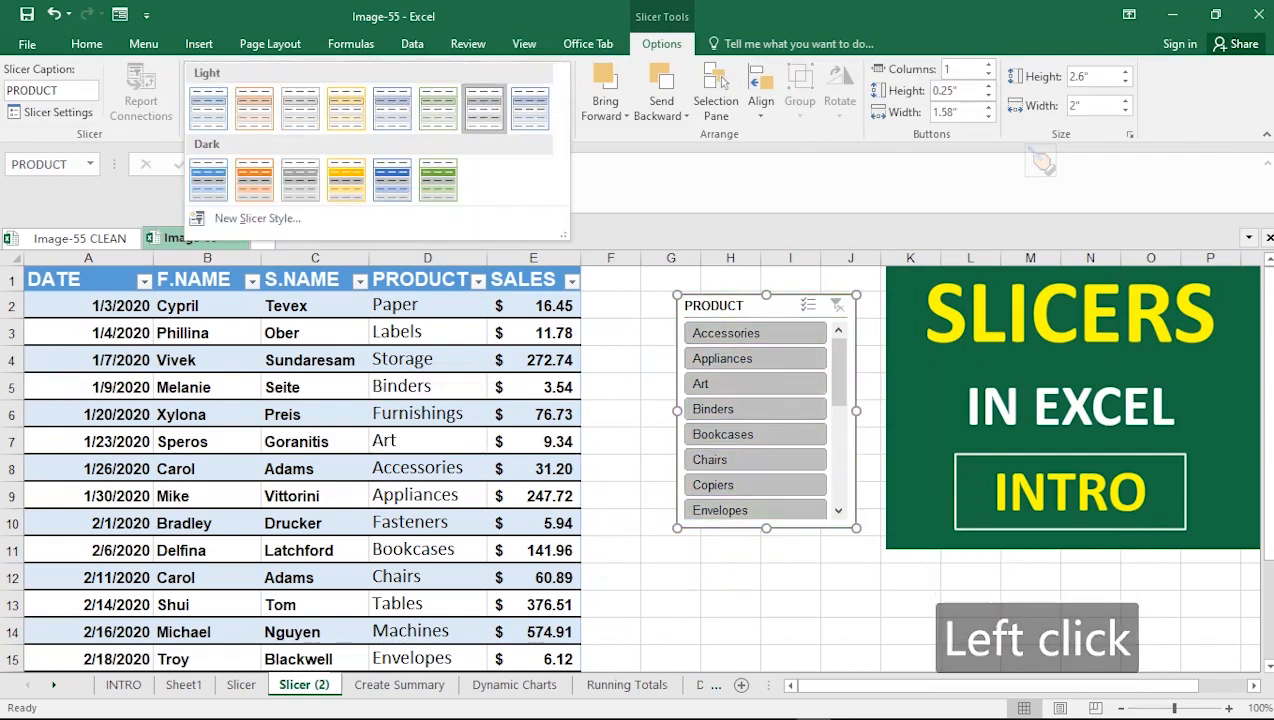
pyautogui.click(254, 180)
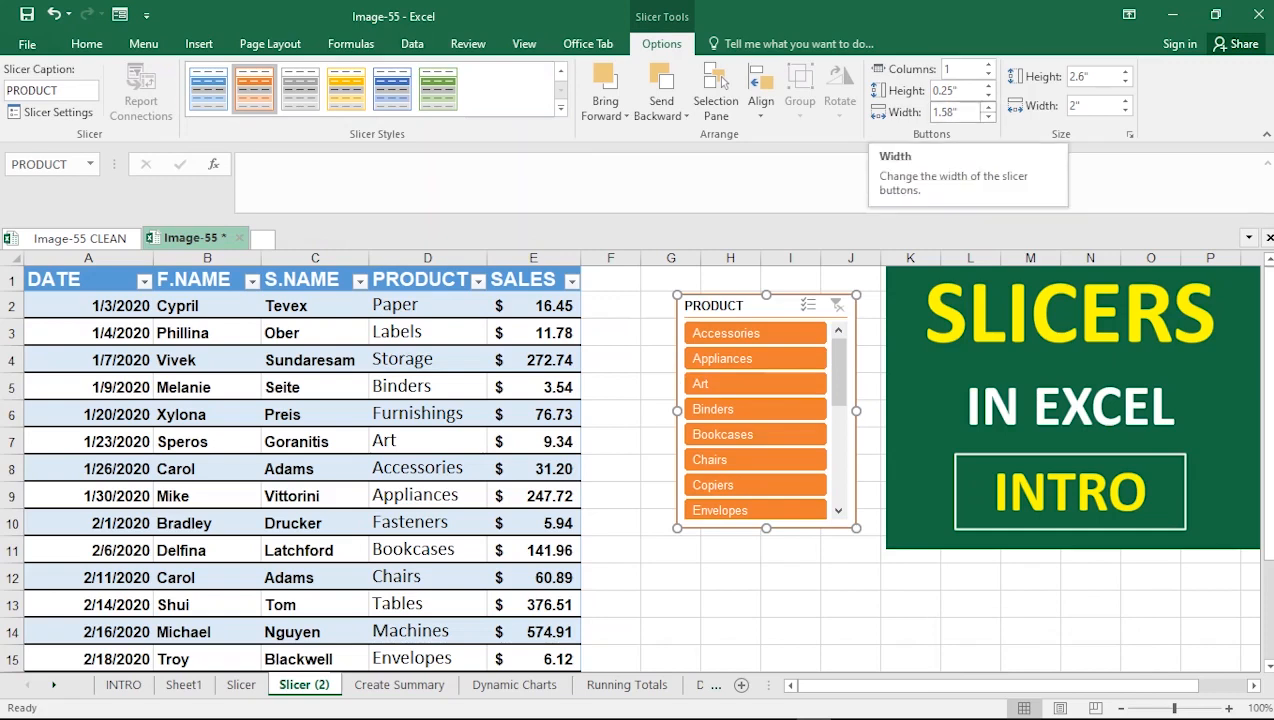
# Set the slicer buttons to 0.3" height and 1.6" width
pyautogui.click(988, 116)
pyautogui.click(988, 116)
pyautogui.click(988, 107)
pyautogui.click(988, 107)
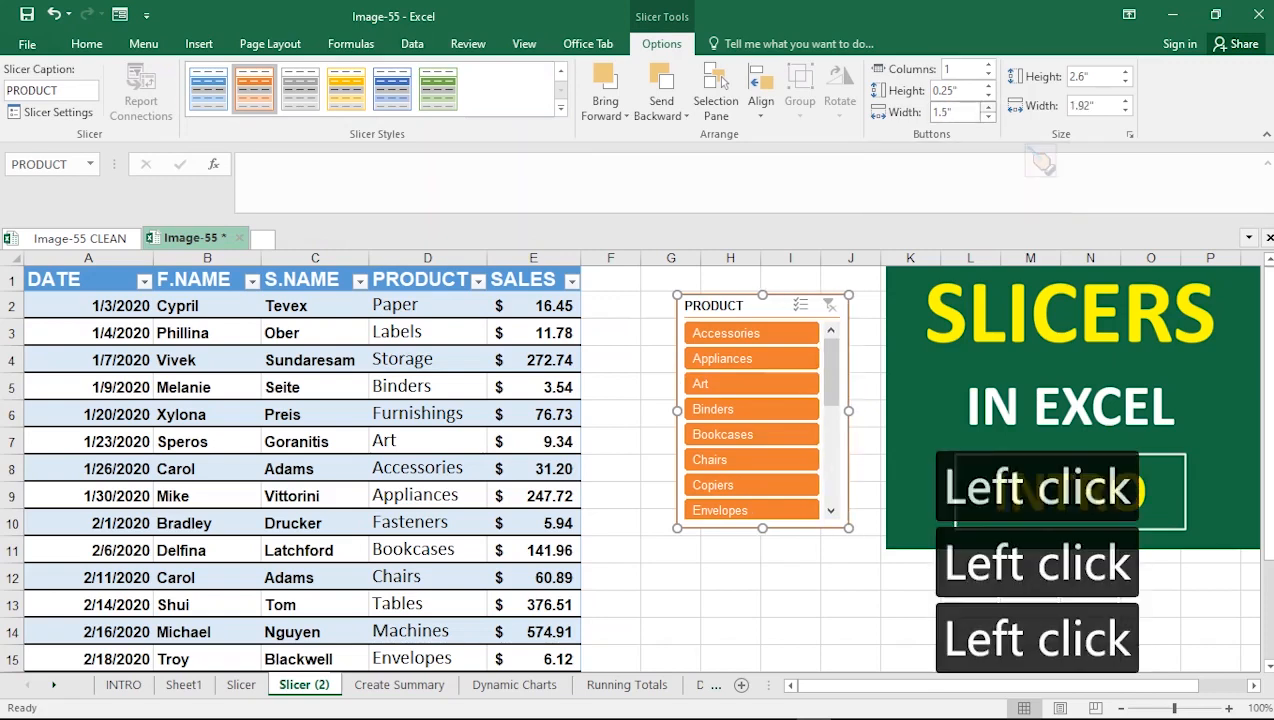
pyautogui.click(988, 95)
pyautogui.click(988, 95)
pyautogui.click(988, 86)
pyautogui.click(988, 86)
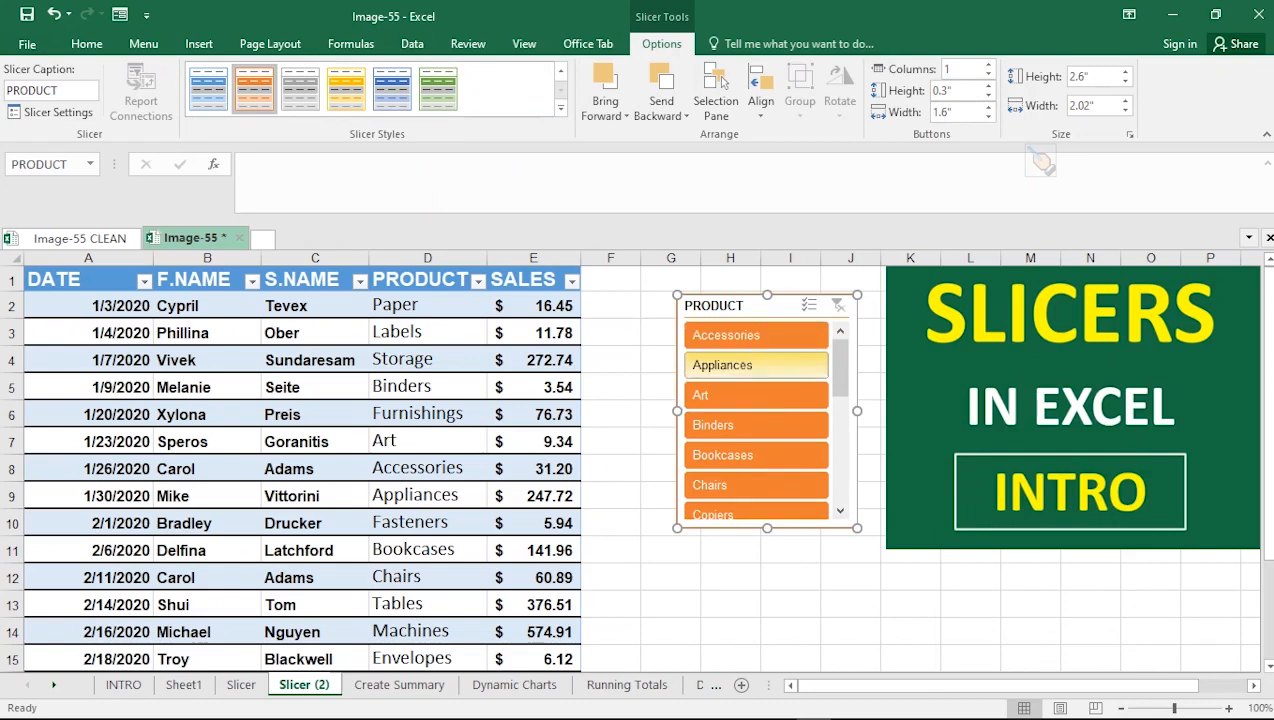
# Filter the table by single products in turn, from Accessories through Copiers, using the slicer buttons
pyautogui.click(740, 335)
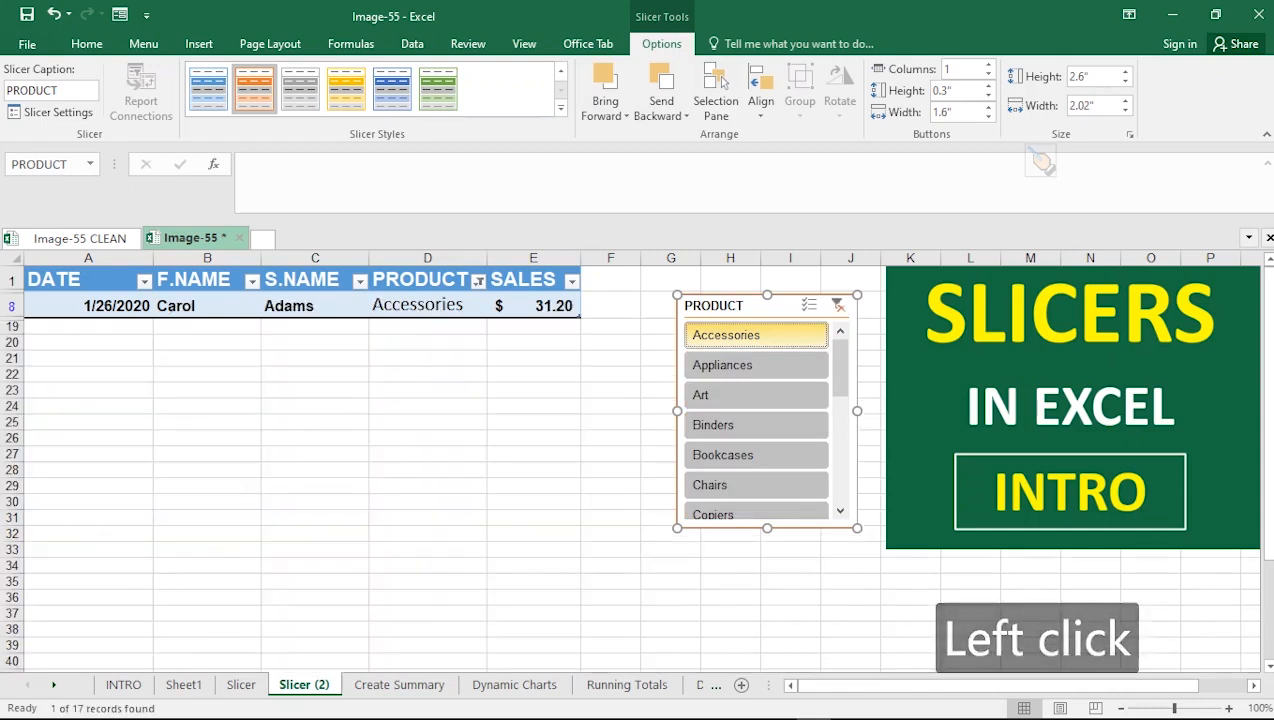
pyautogui.click(740, 365)
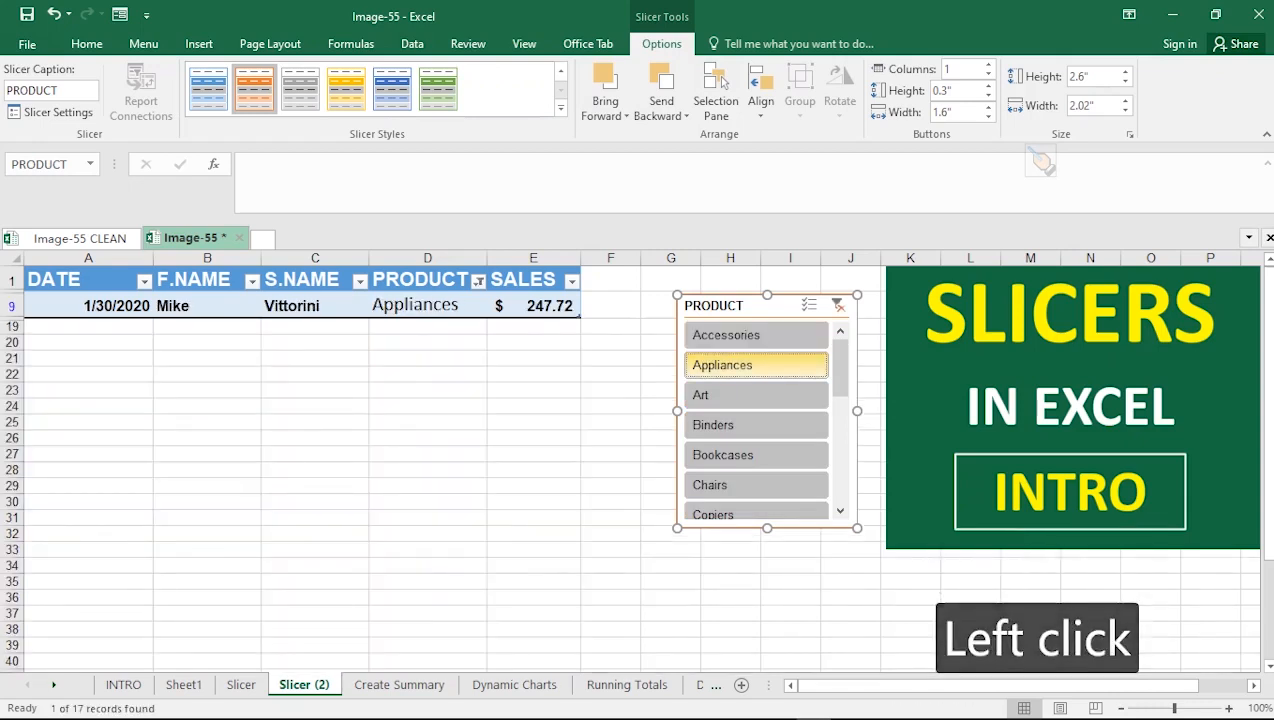
pyautogui.click(740, 395)
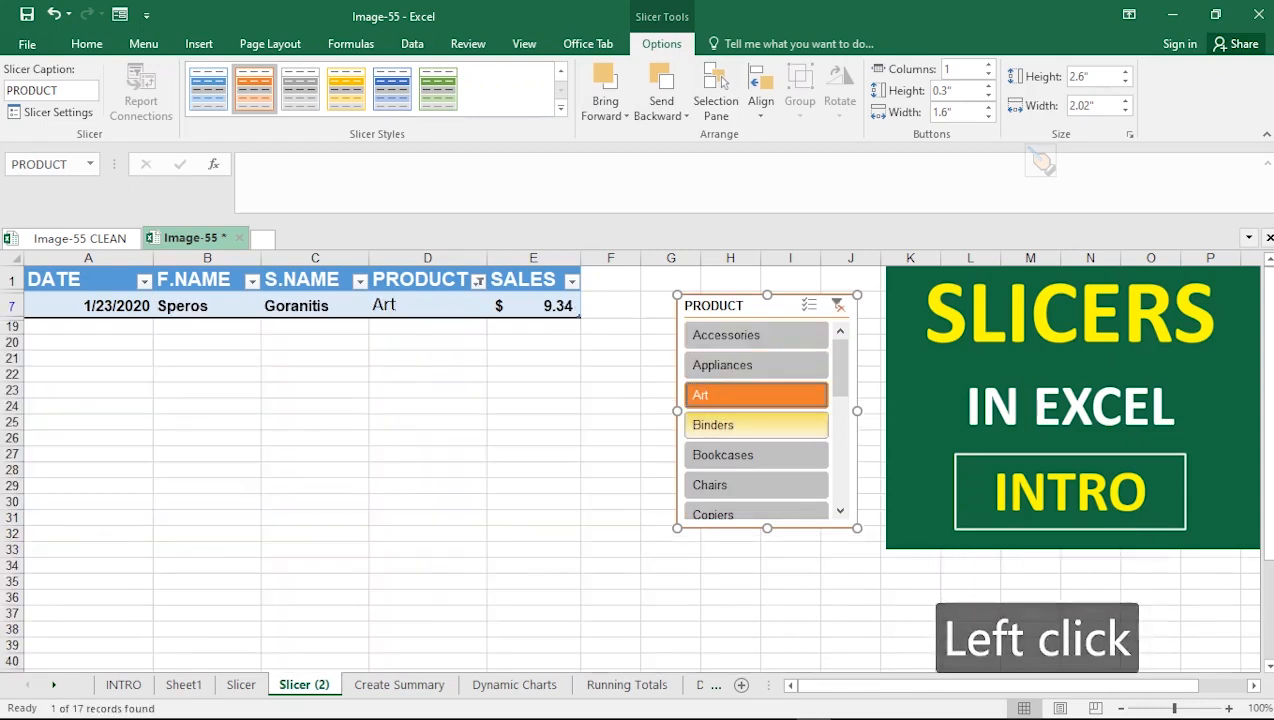
pyautogui.click(740, 425)
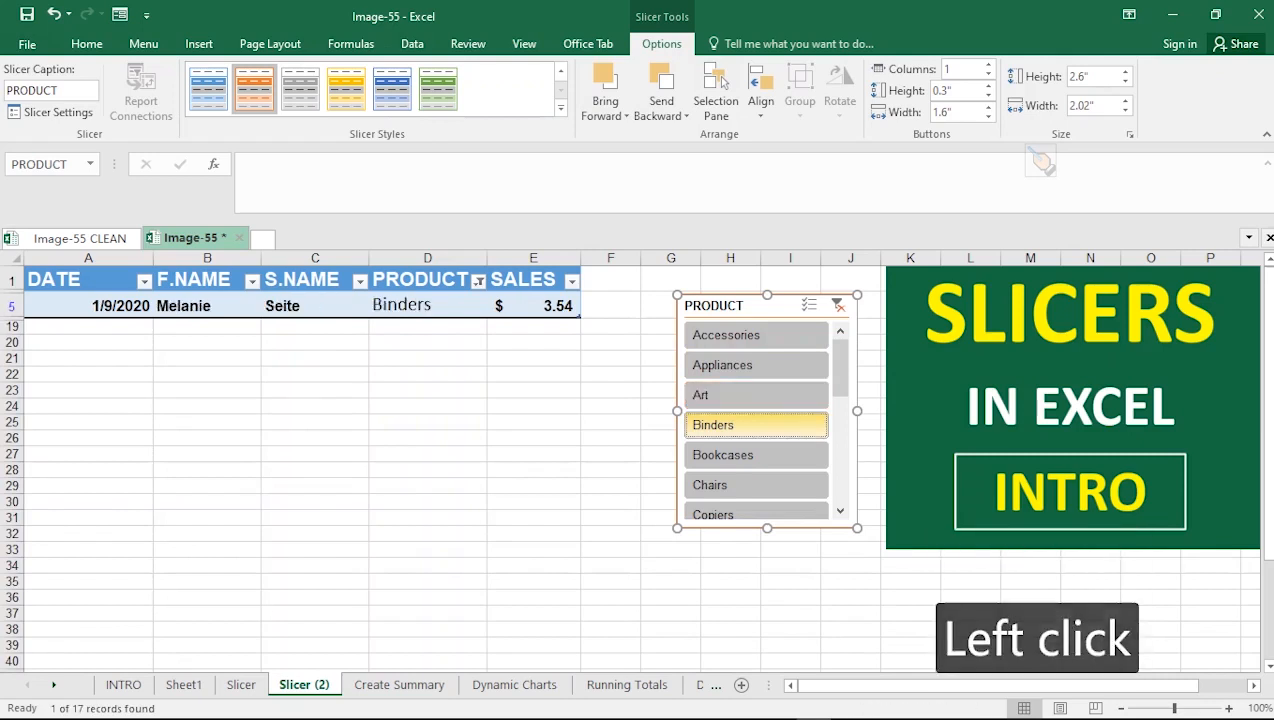
pyautogui.click(748, 455)
pyautogui.click(748, 485)
pyautogui.click(748, 514)
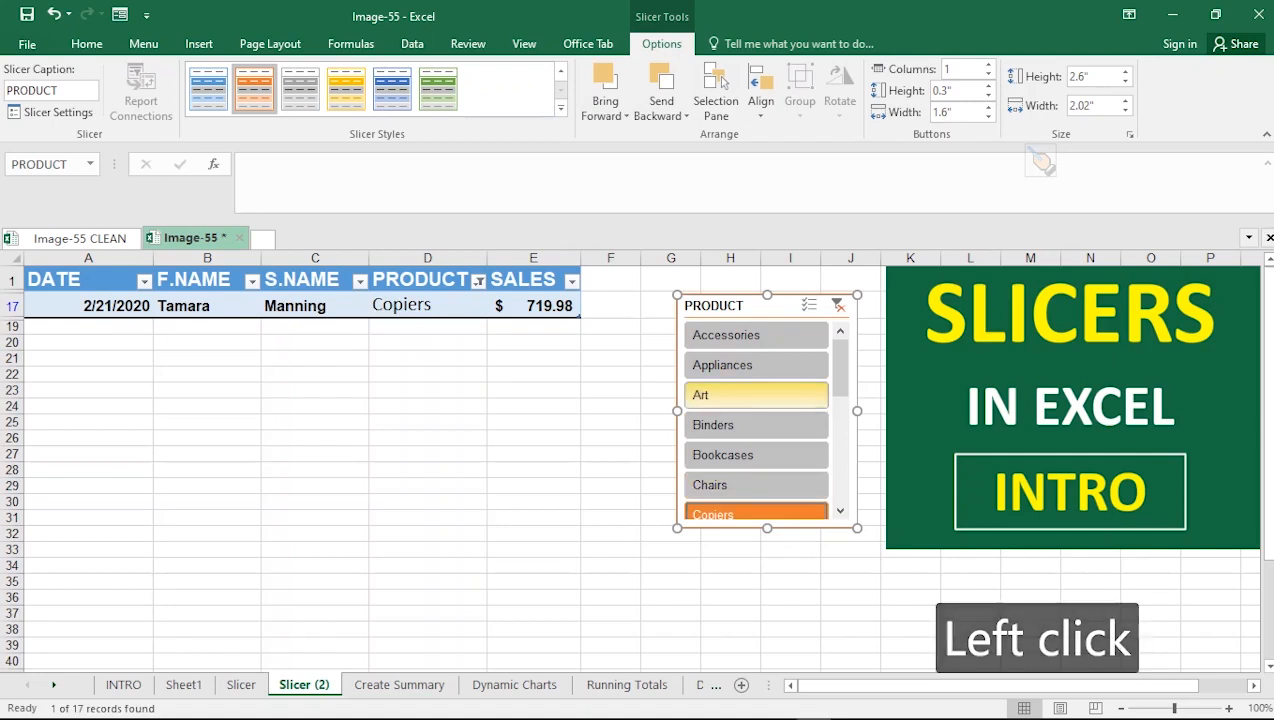
pyautogui.click(756, 395)
pyautogui.click(756, 365)
pyautogui.click(756, 335)
pyautogui.click(756, 395)
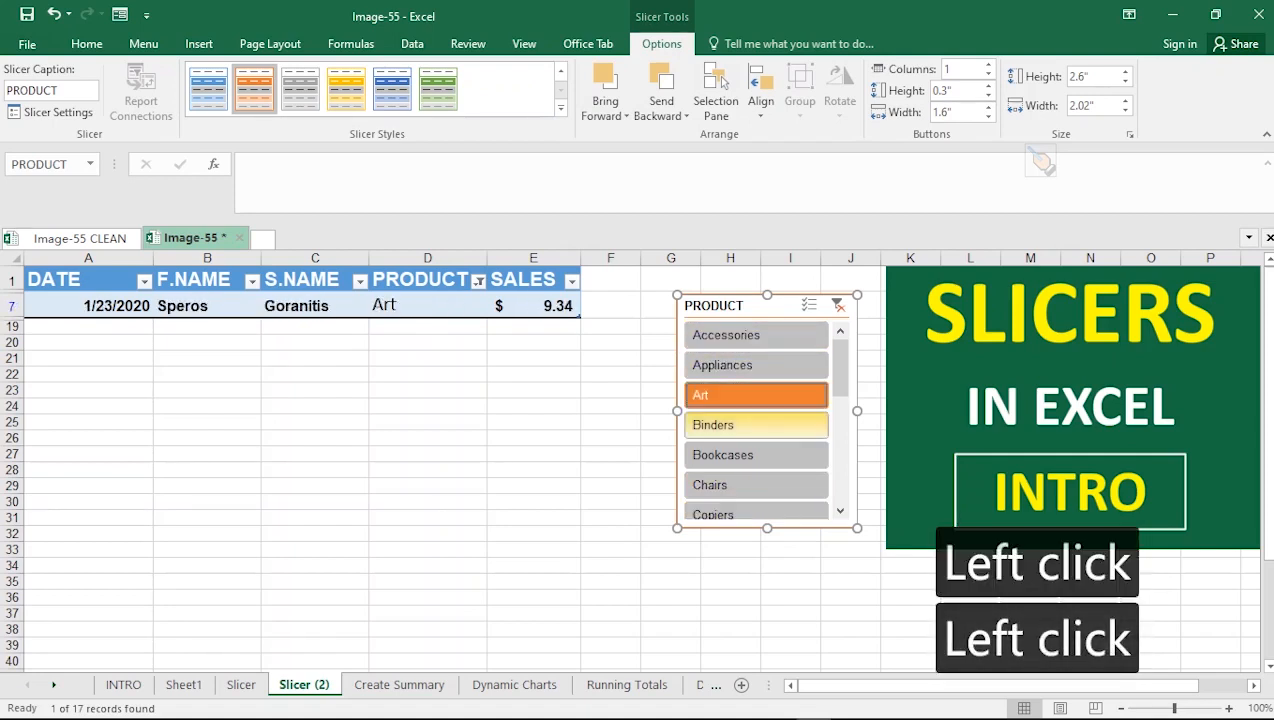
pyautogui.click(756, 425)
pyautogui.click(756, 455)
pyautogui.click(756, 485)
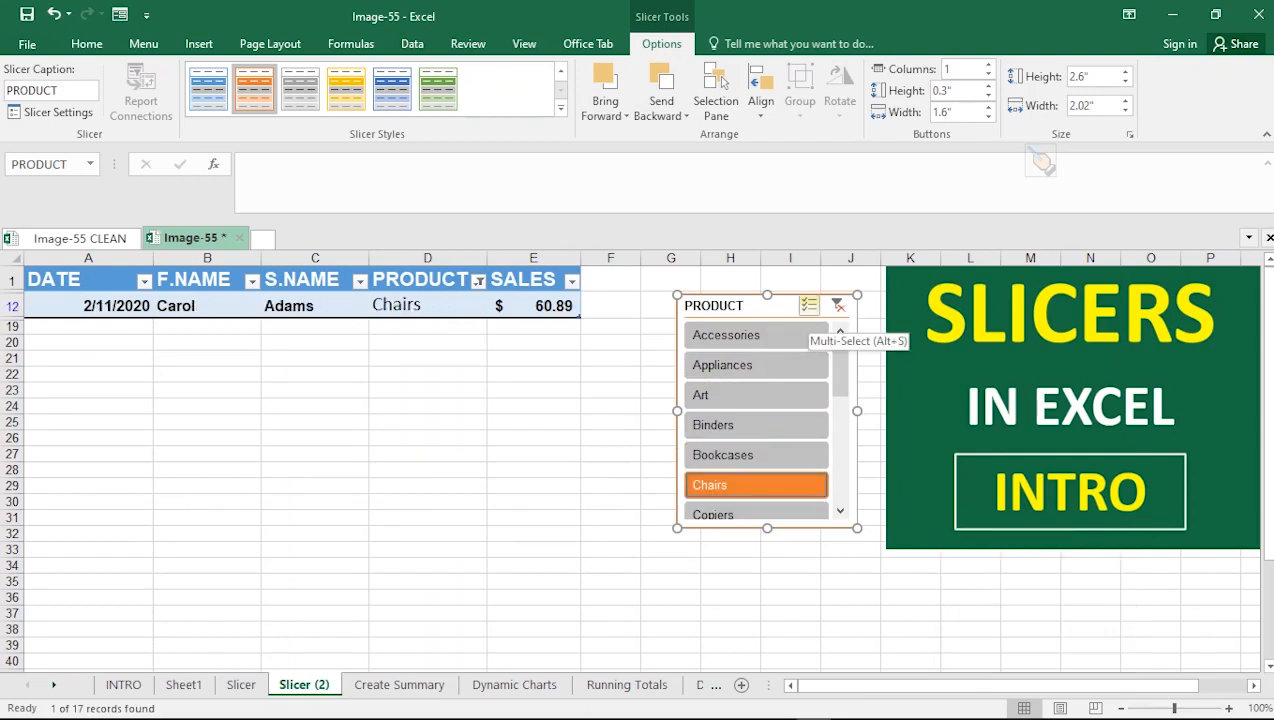
# Turn on multi-select and add Appliances, Art, Binders and Bookcases to the Chairs filter
pyautogui.click(808, 305)
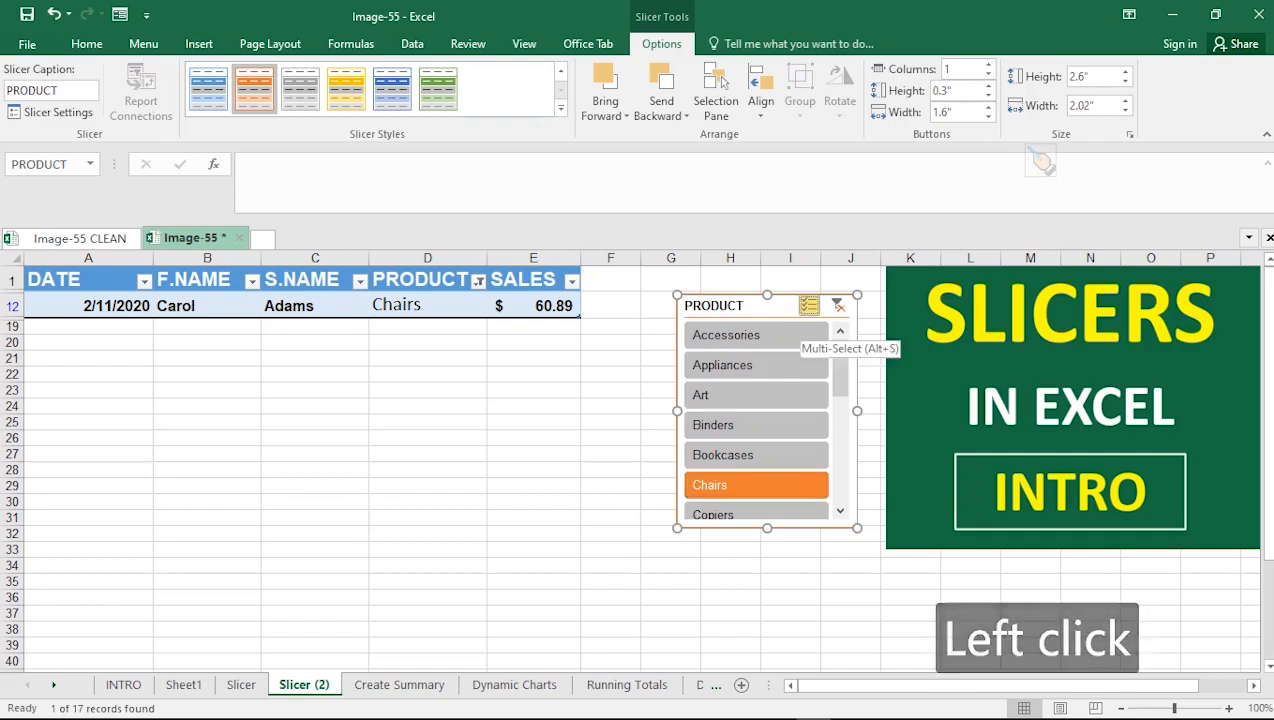
pyautogui.click(756, 365)
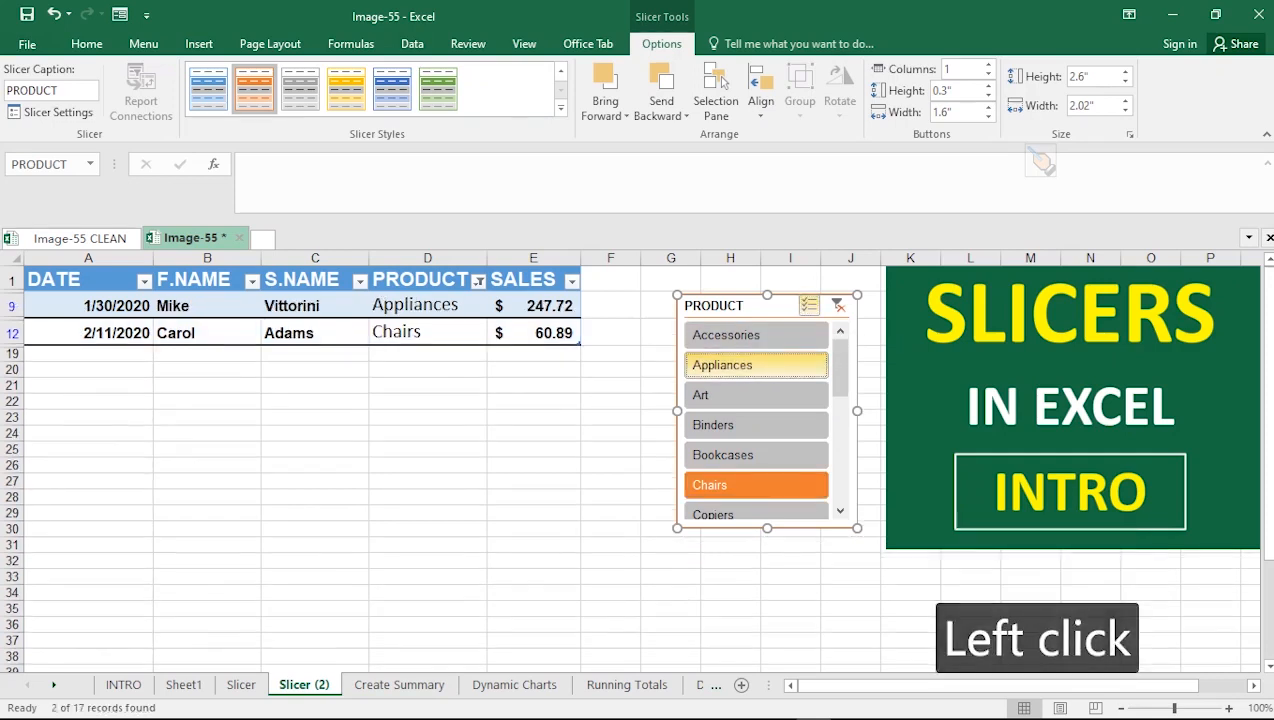
pyautogui.click(756, 395)
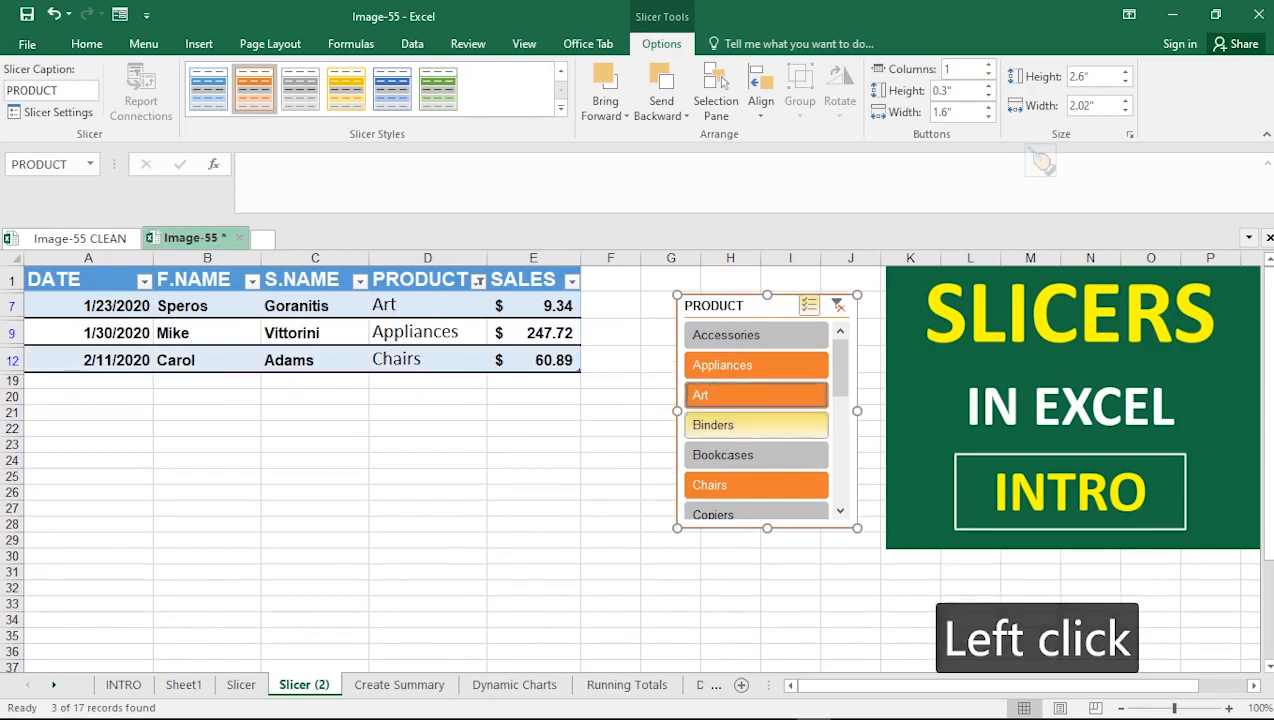
pyautogui.click(756, 425)
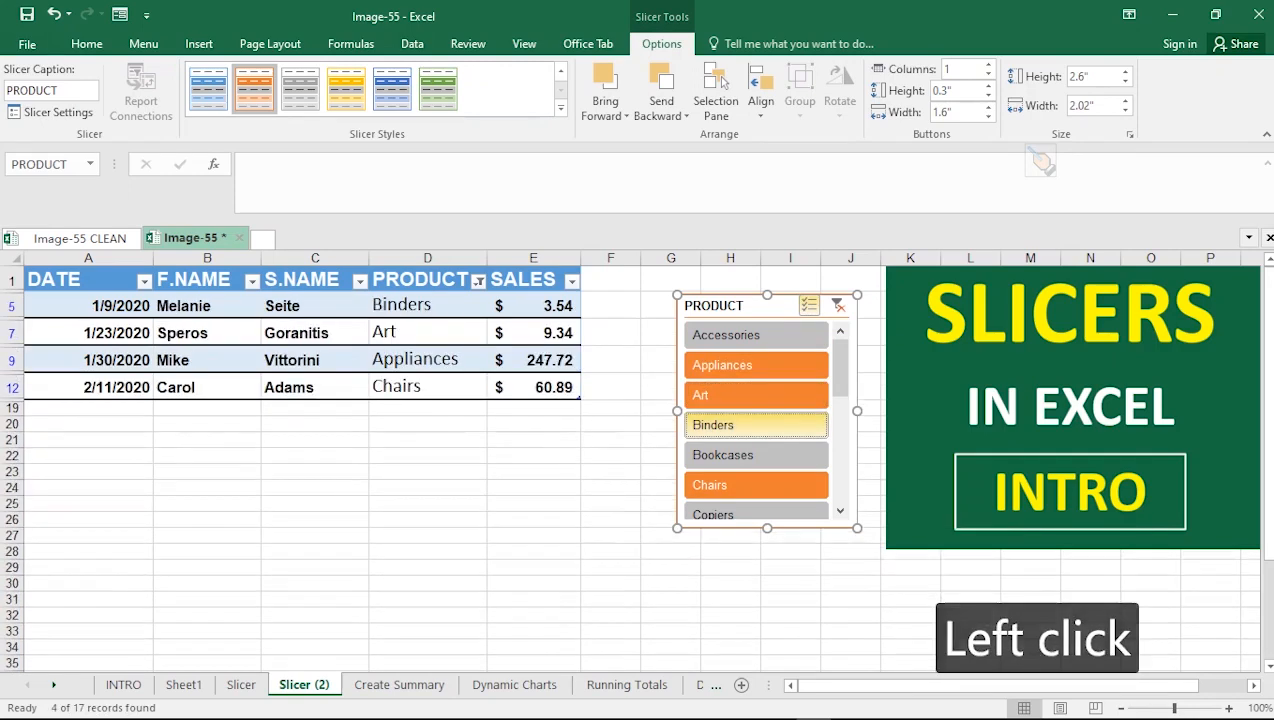
pyautogui.click(756, 455)
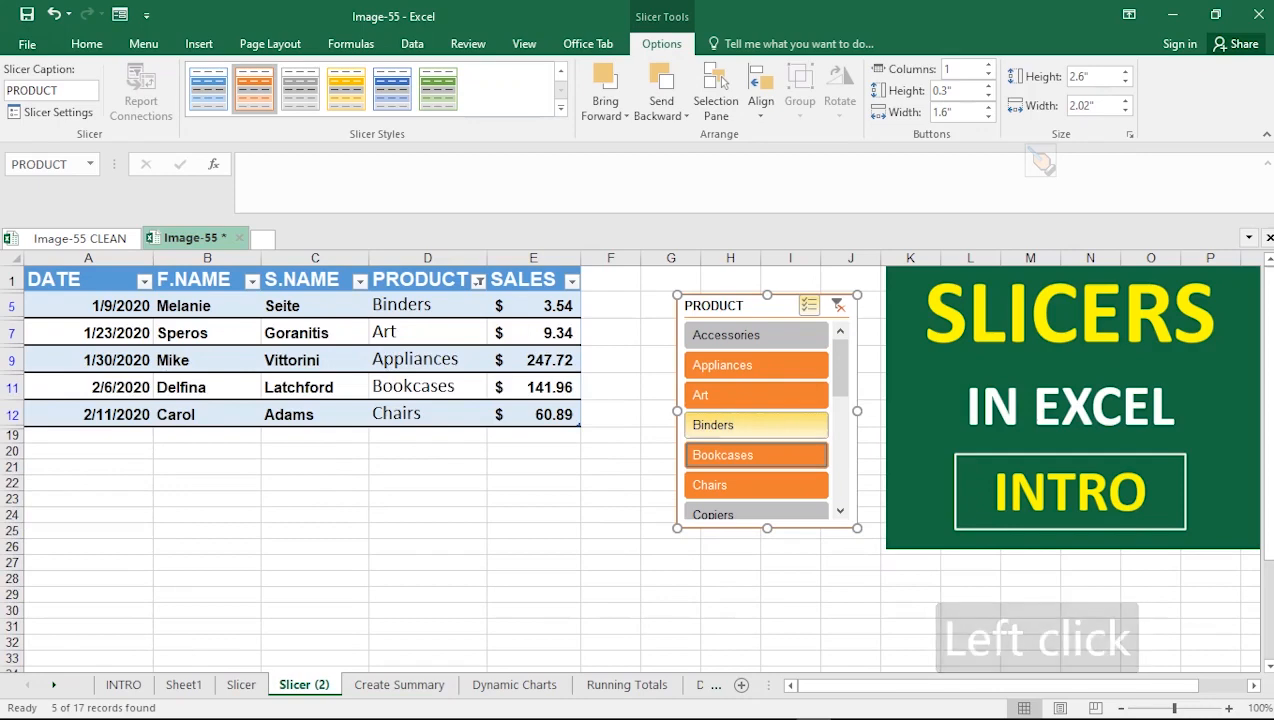
# Deselect Binders, Appliances, Art, Bookcases and Chairs in the slicer one by one
pyautogui.click(756, 425)
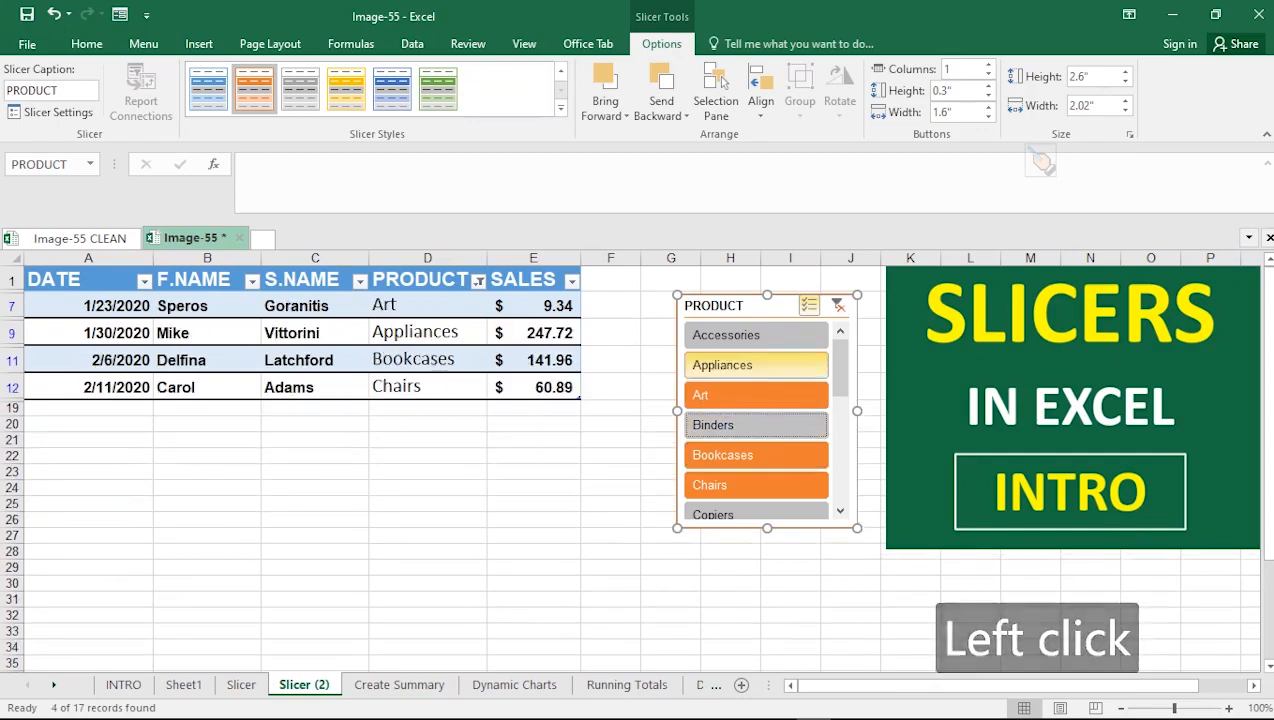
pyautogui.click(756, 365)
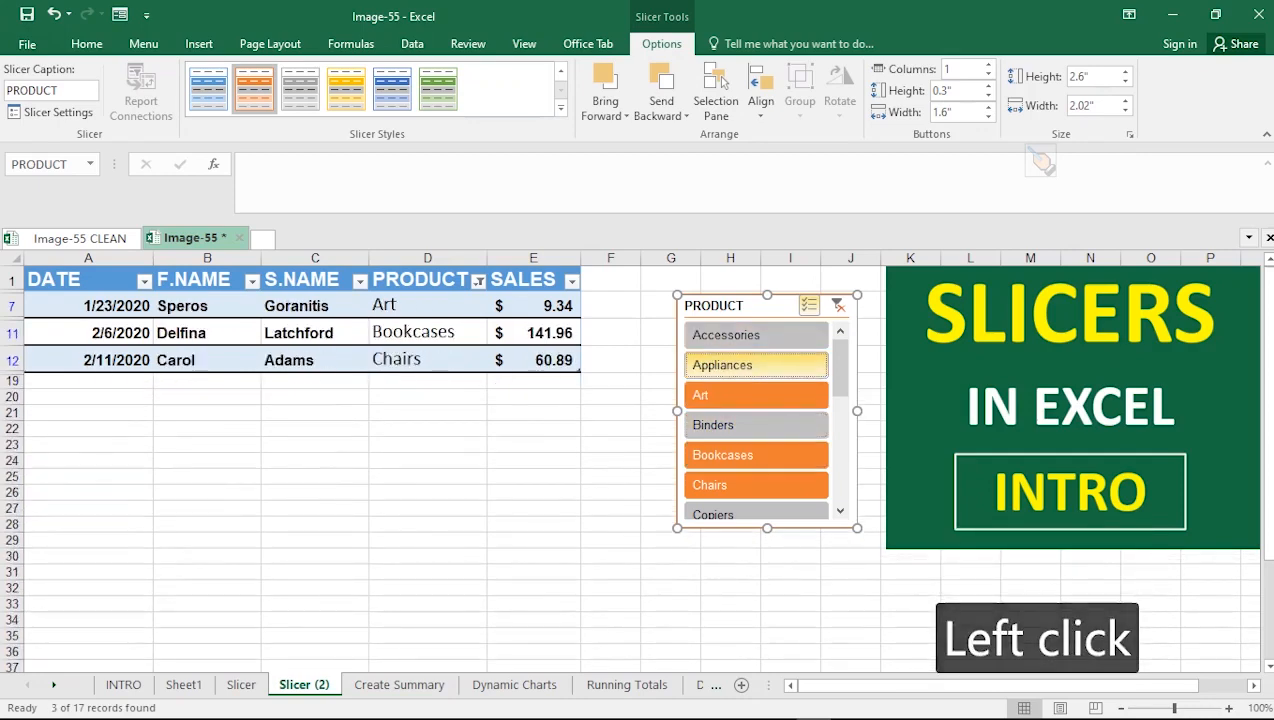
pyautogui.click(756, 395)
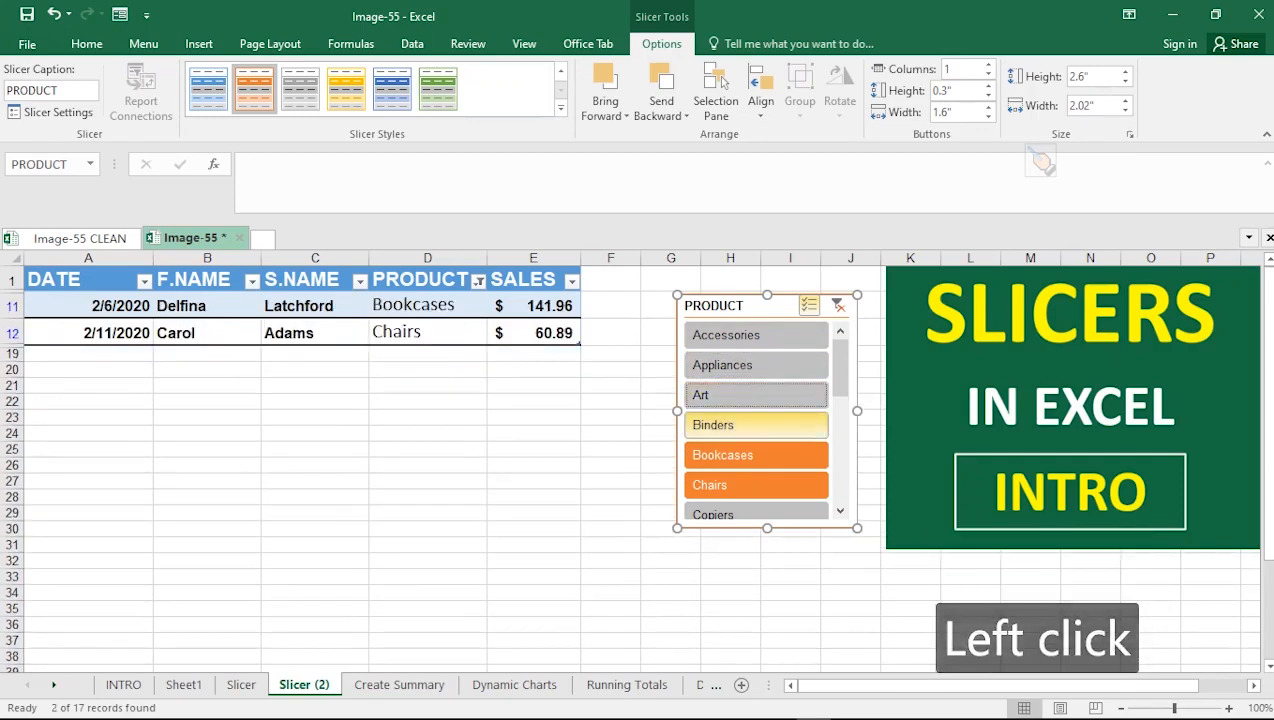
pyautogui.click(756, 455)
pyautogui.click(756, 485)
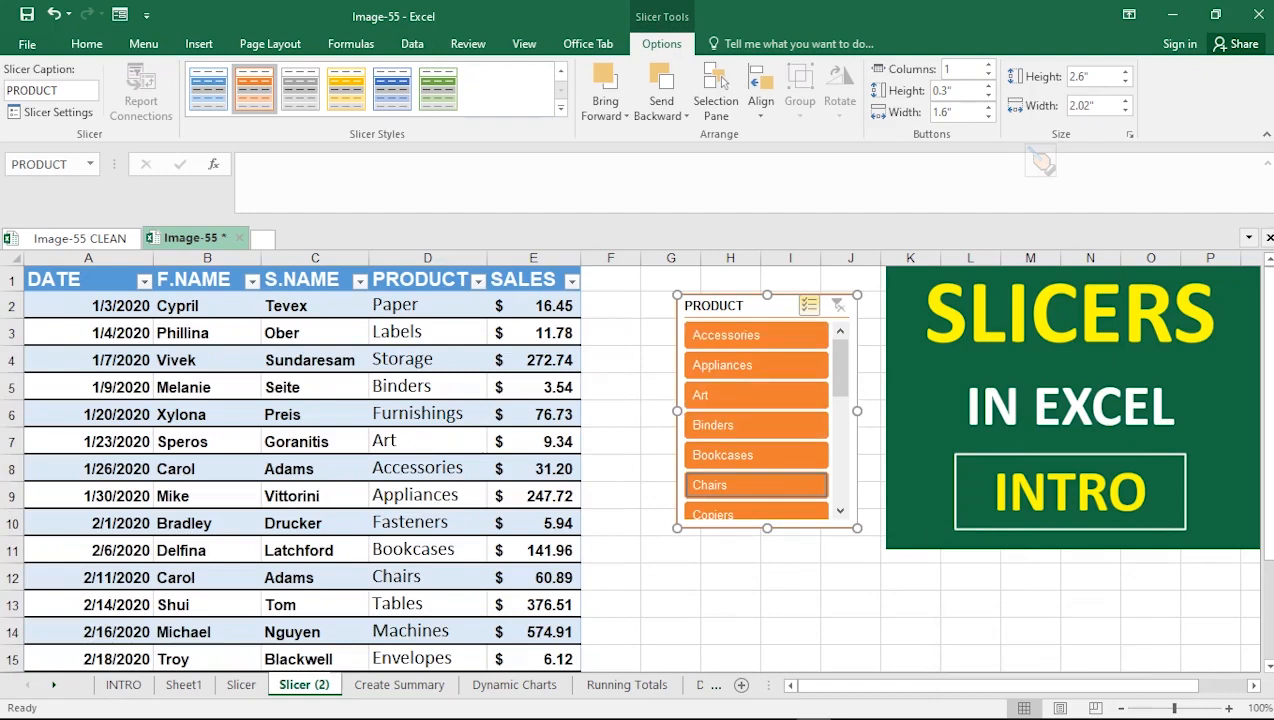
# Exclude Accessories, Appliances, Binders, Chairs and Copiers from the slicer filter
pyautogui.click(756, 335)
pyautogui.click(756, 365)
pyautogui.click(756, 425)
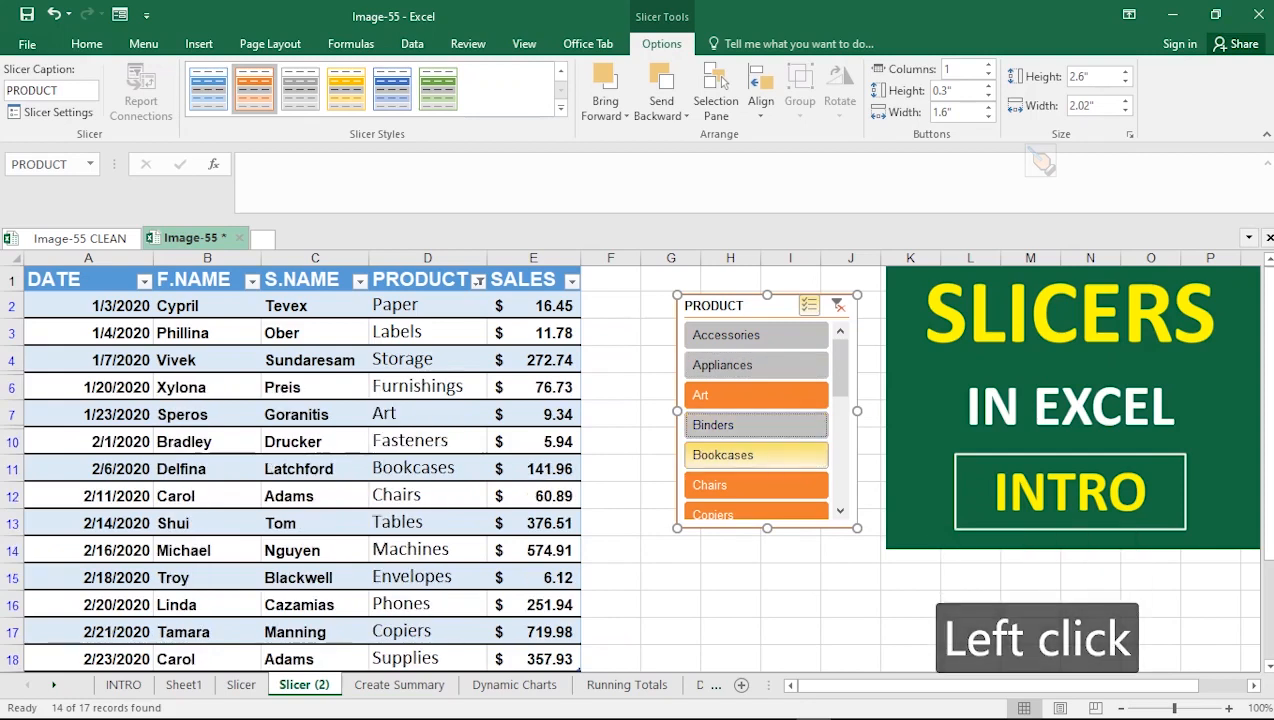
pyautogui.click(756, 485)
pyautogui.click(756, 514)
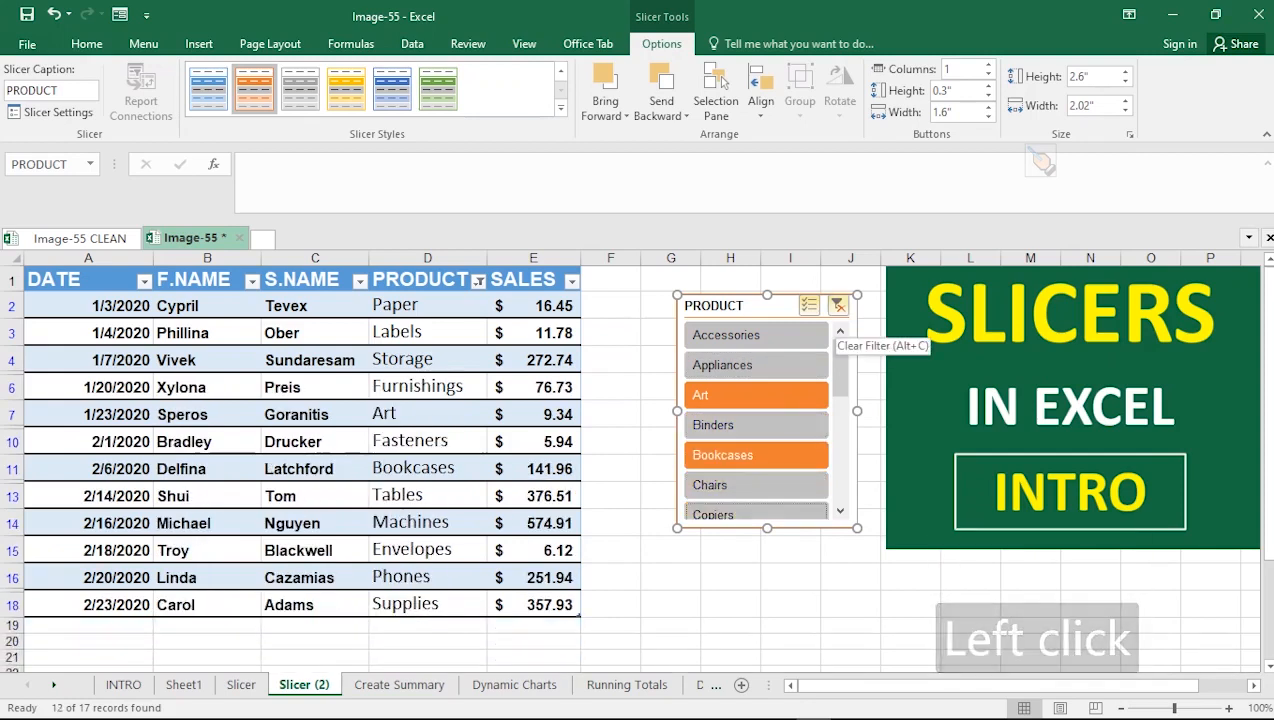
# Clear the PRODUCT slicer's filter to show all records again
pyautogui.click(838, 305)
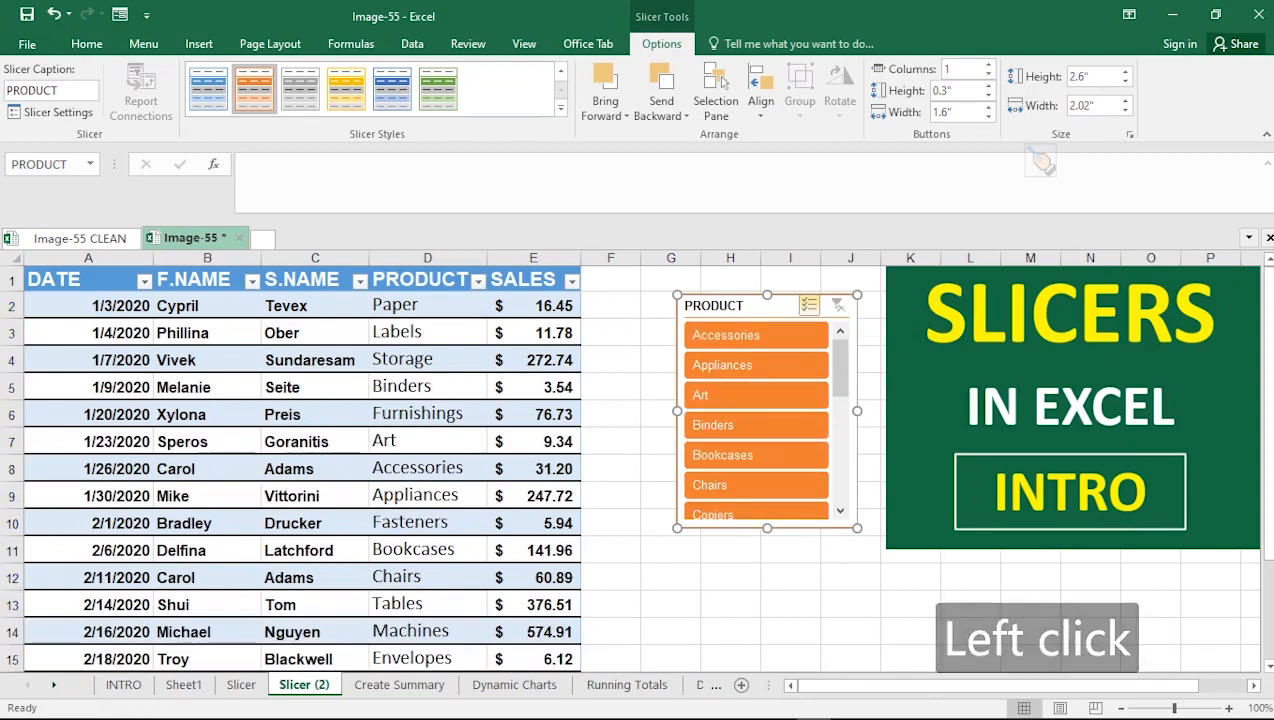
pyautogui.scroll(-4, 756, 425)
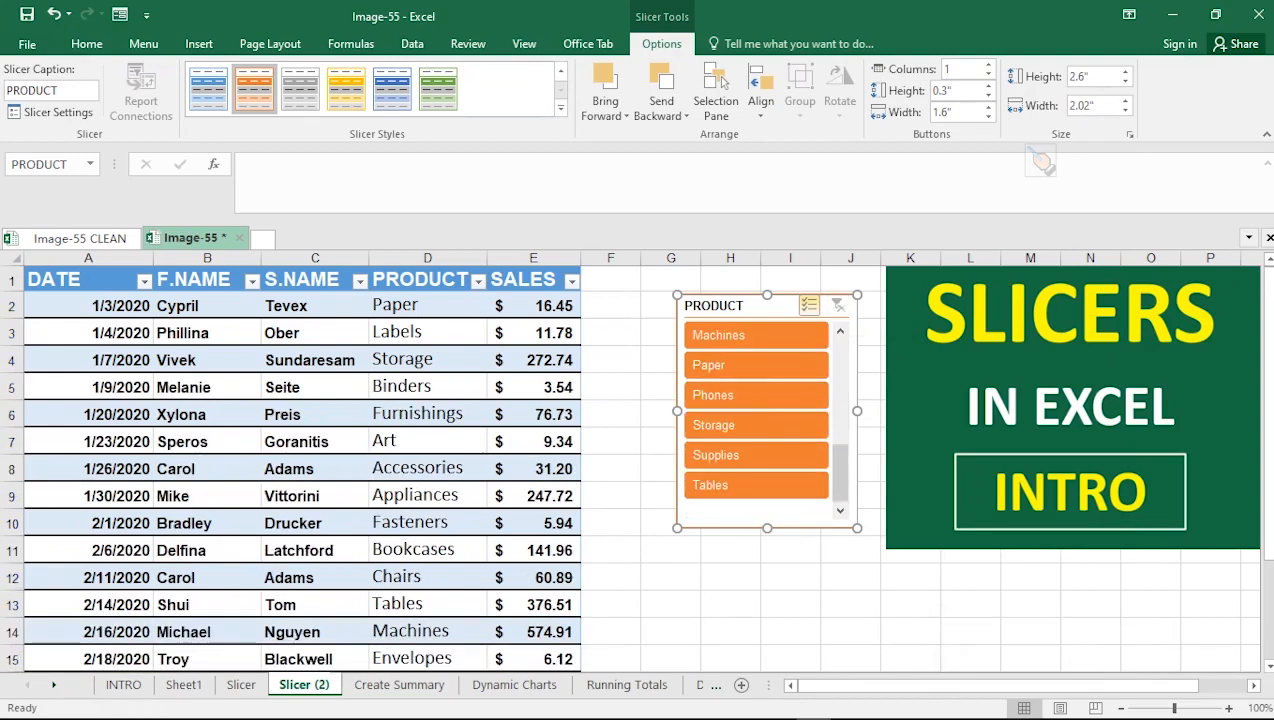
pyautogui.scroll(4, 756, 425)
pyautogui.click(610, 387)
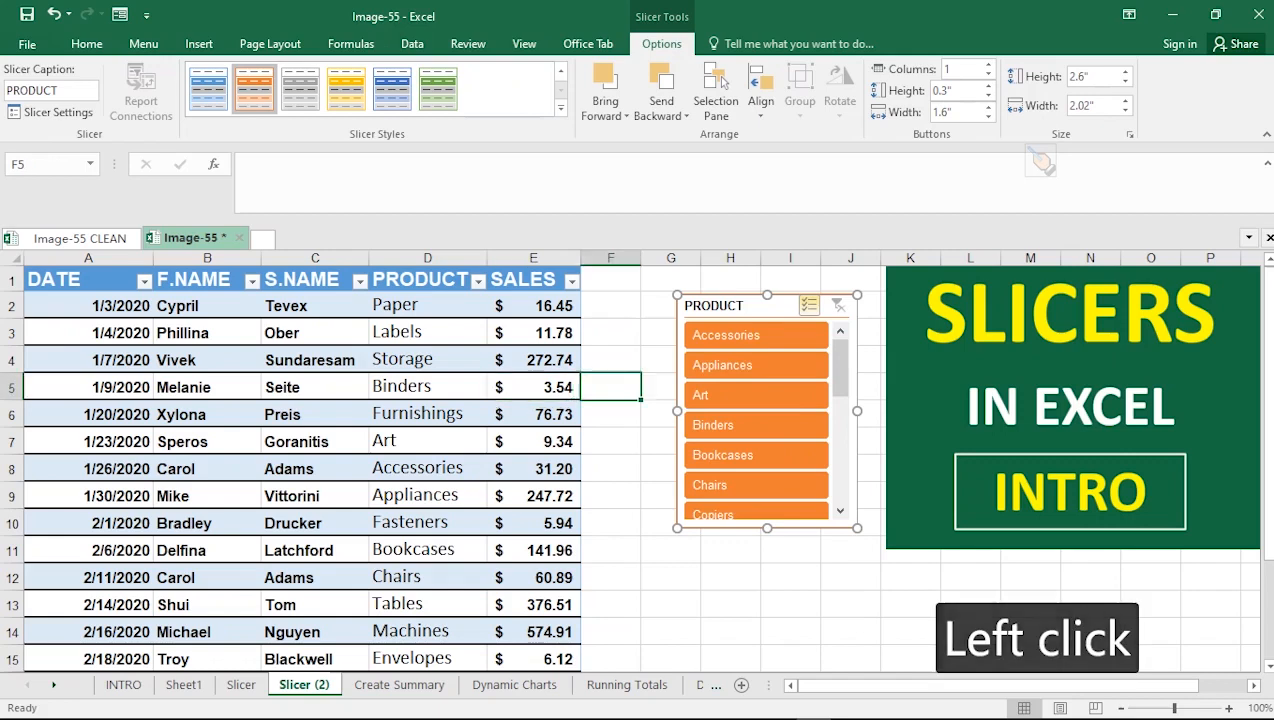
pyautogui.click(427, 360)
pyautogui.click(670, 550)
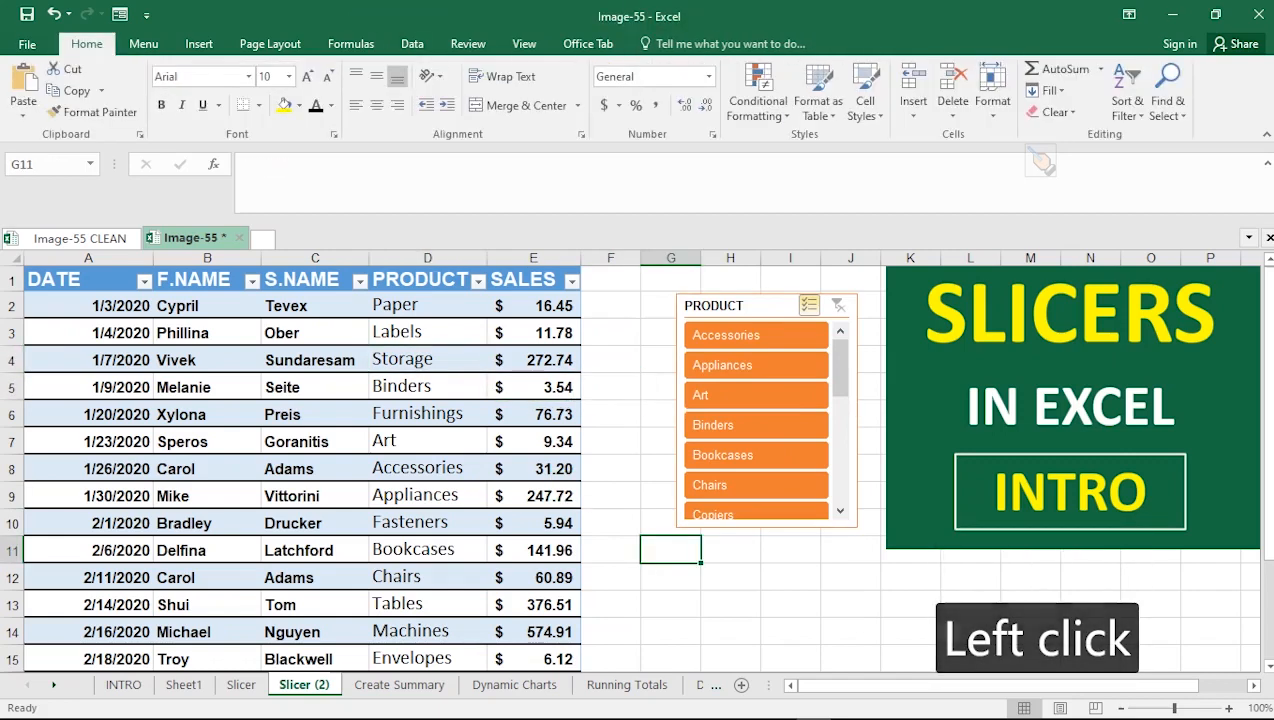
pyautogui.click(790, 604)
# Remove the PRODUCT slicer from the sheet
pyautogui.click(611, 523)
pyautogui.click(611, 387)
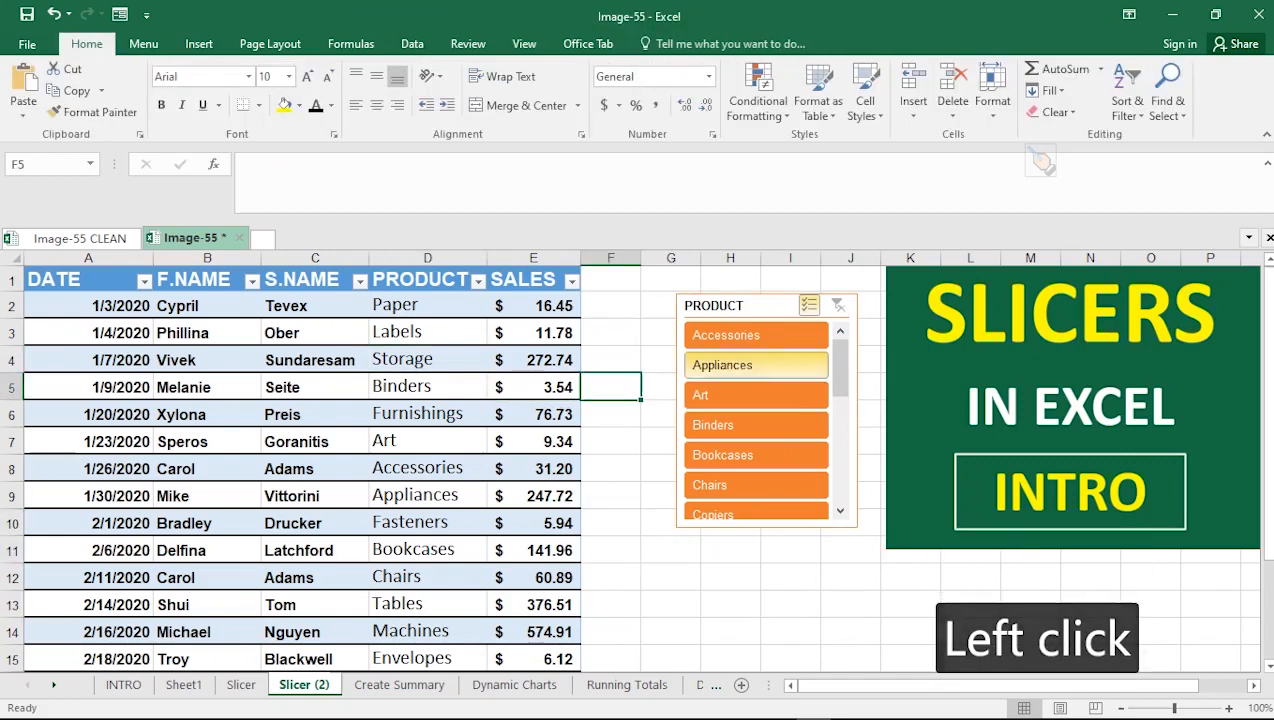
pyautogui.rightClick(752, 312)
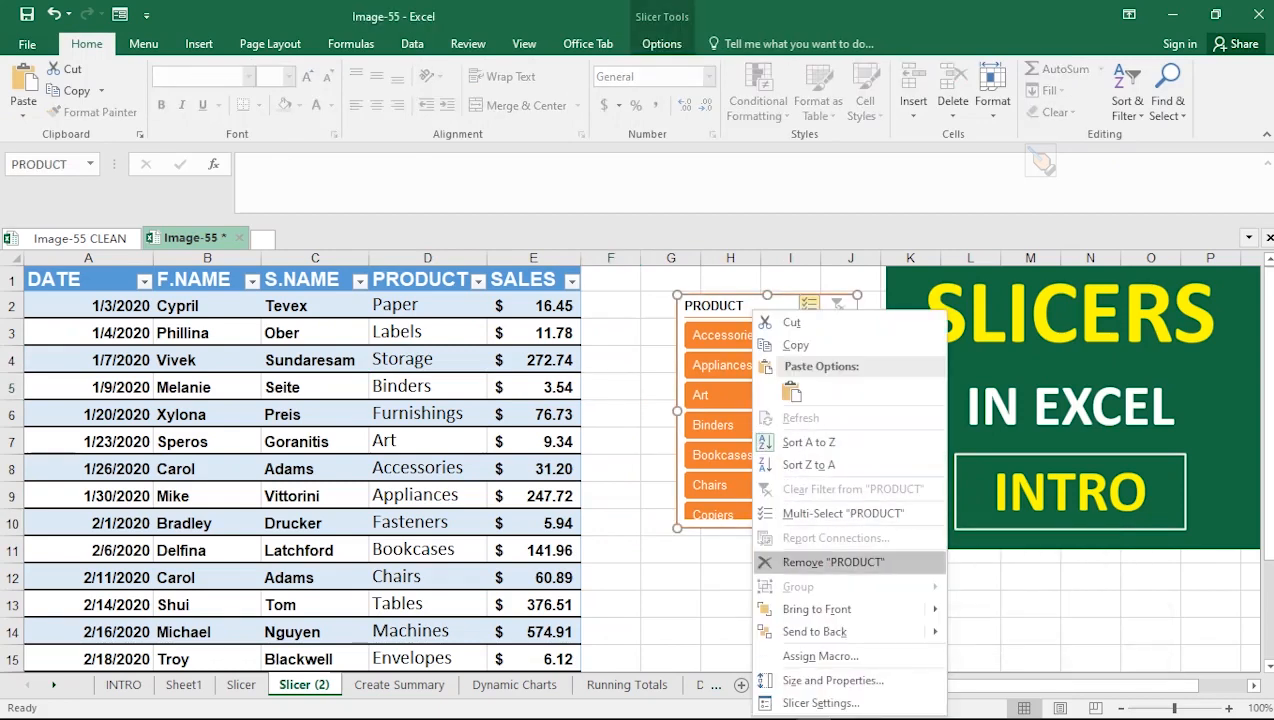
pyautogui.click(833, 562)
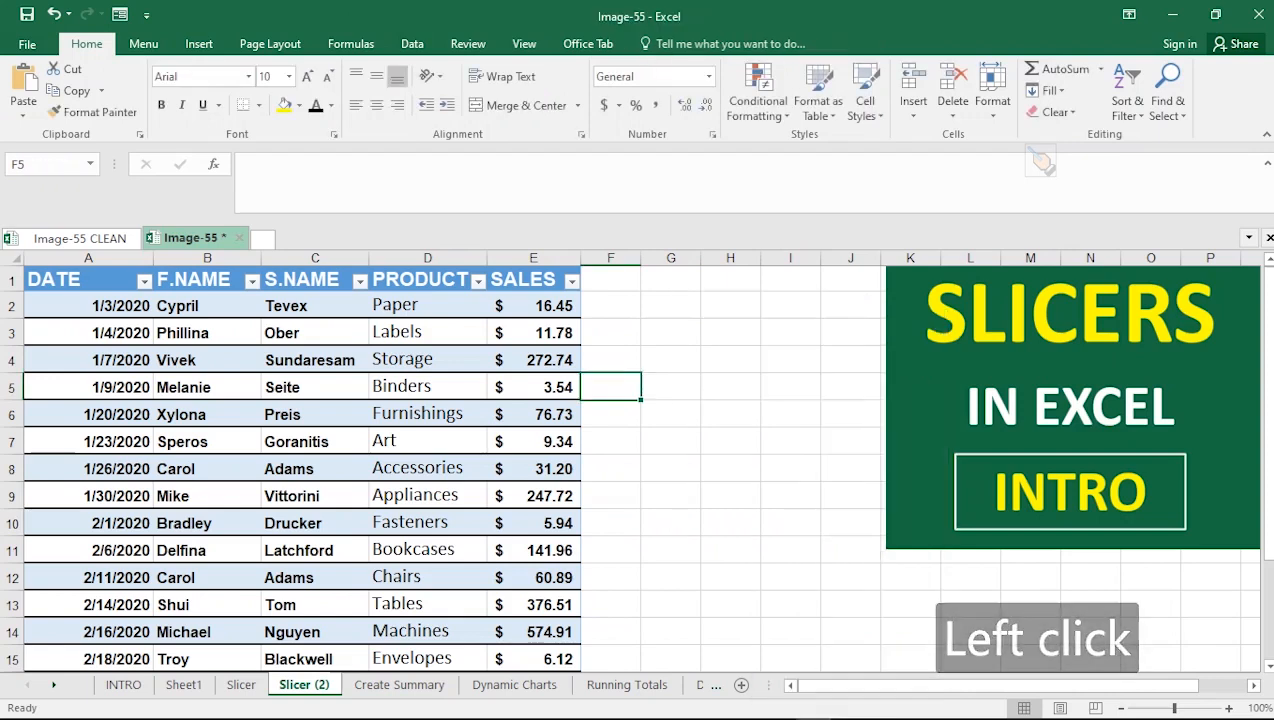
# Insert slicers for the table's F.NAME and S.NAME columns
pyautogui.click(533, 333)
pyautogui.click(661, 43)
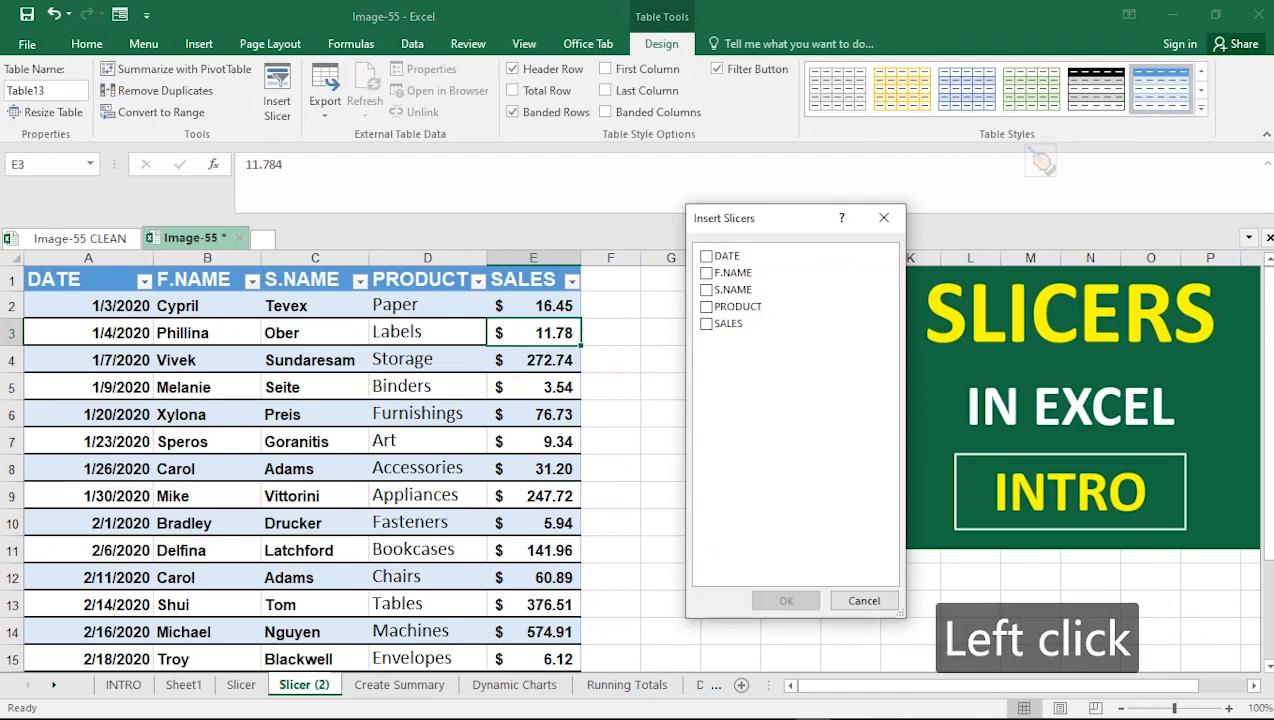
pyautogui.click(706, 272)
pyautogui.click(706, 289)
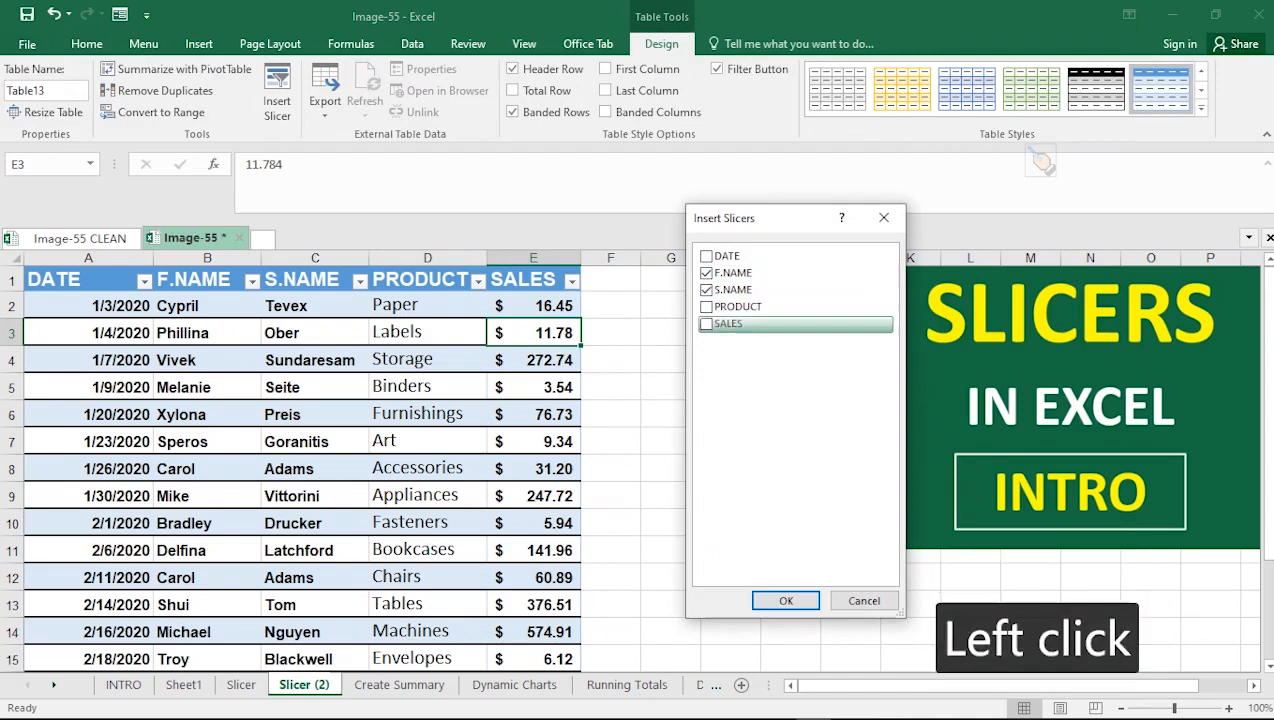
pyautogui.click(786, 600)
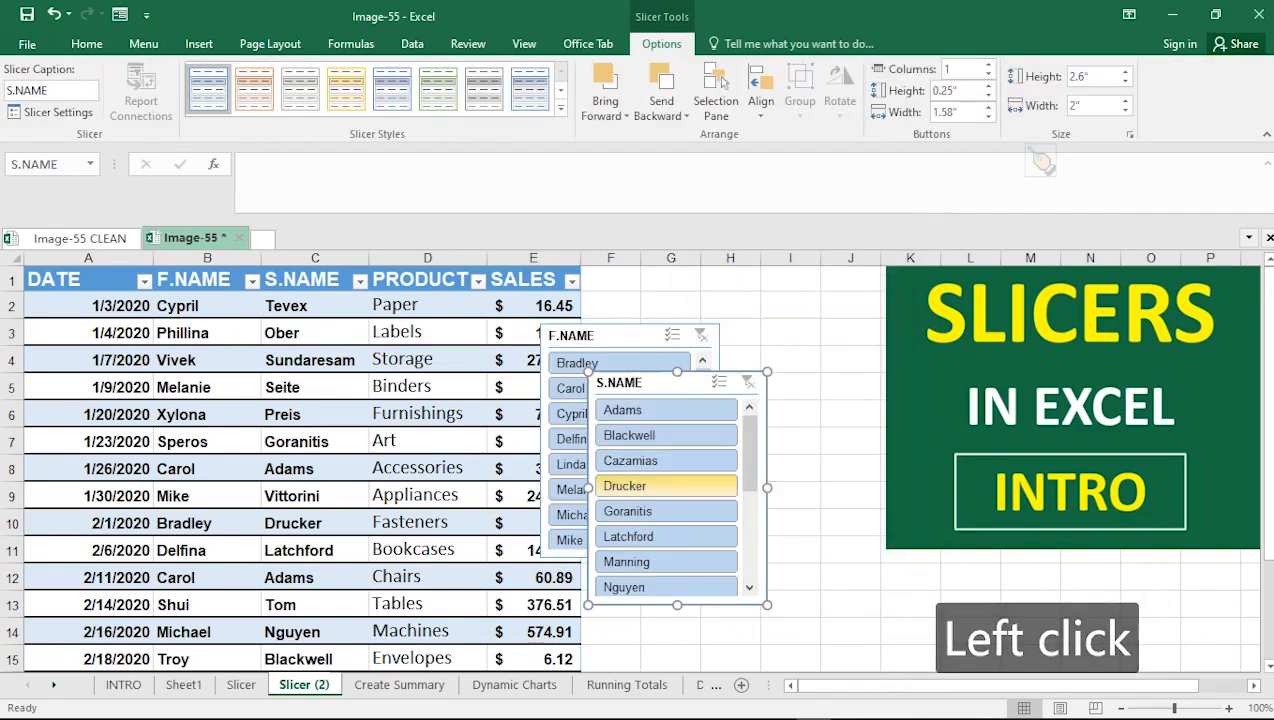
# Move the S.NAME slicer beside the F.NAME slicer and filter it to Cazamias
pyautogui.moveTo(660, 384); pyautogui.dragTo(802, 328)
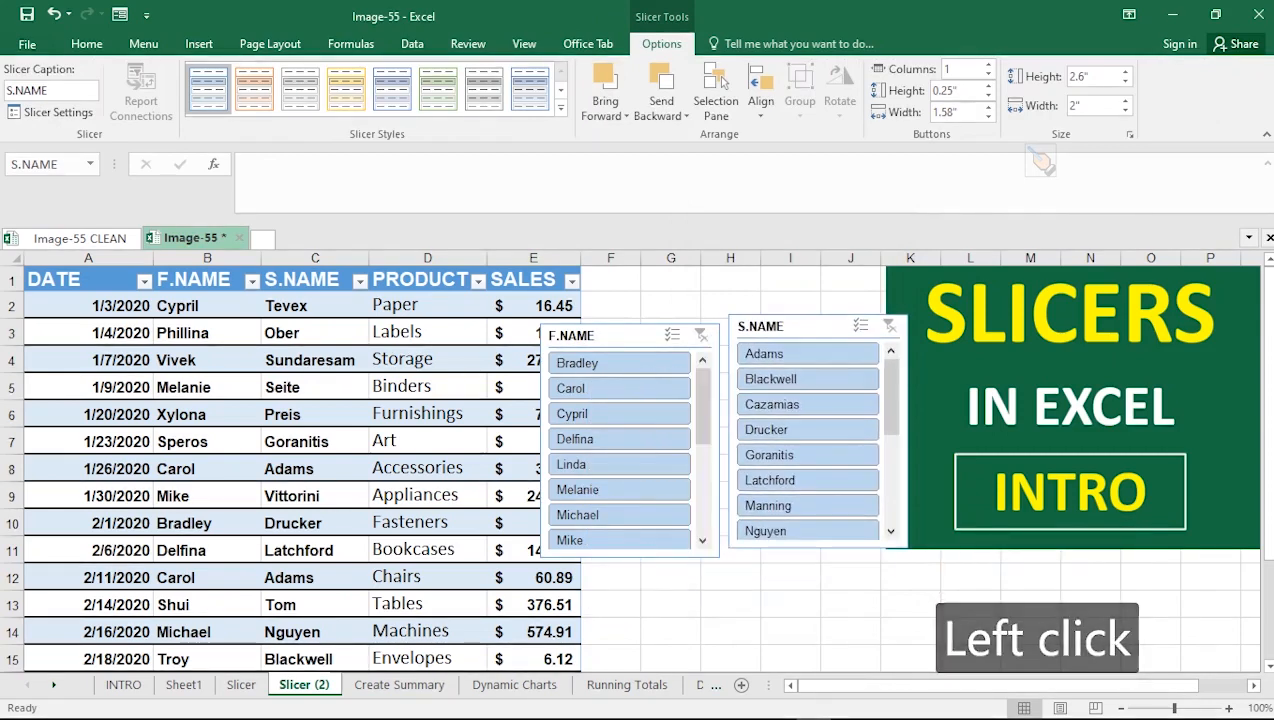
pyautogui.click(800, 404)
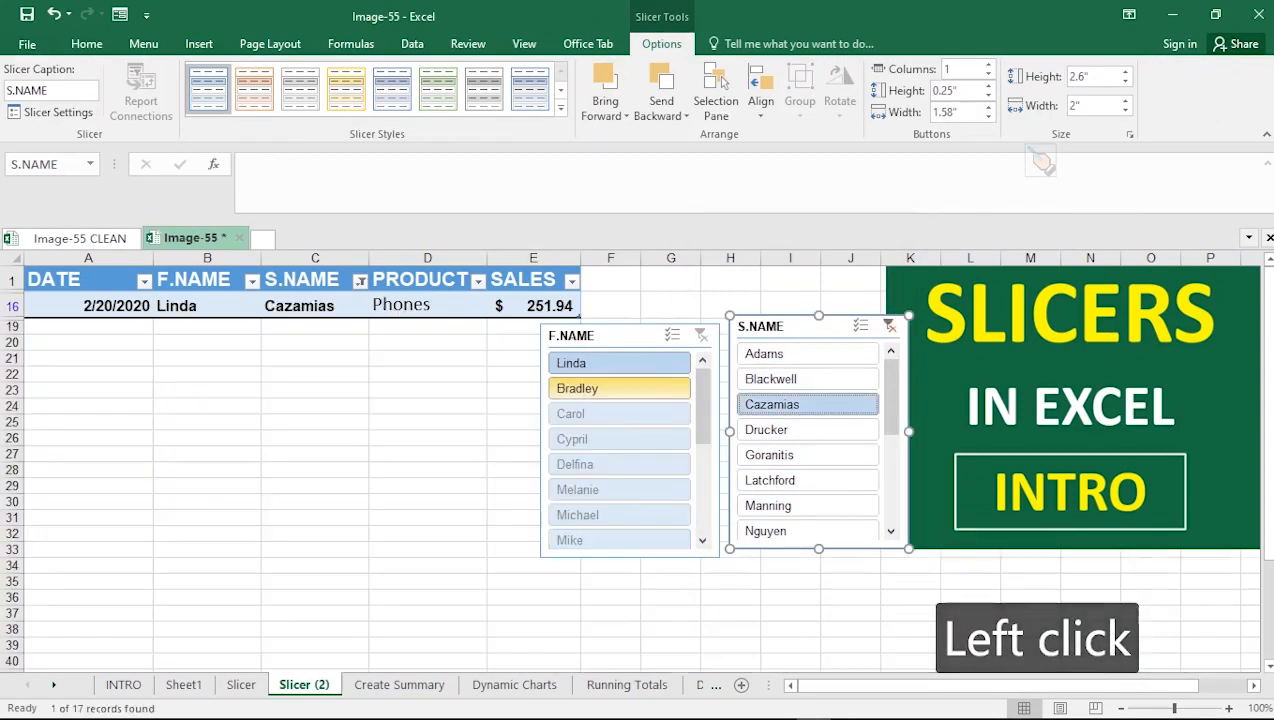
# Align the F.NAME slicer with the S.NAME slicer and filter the F.NAME slicer to Linda
pyautogui.click(619, 388)
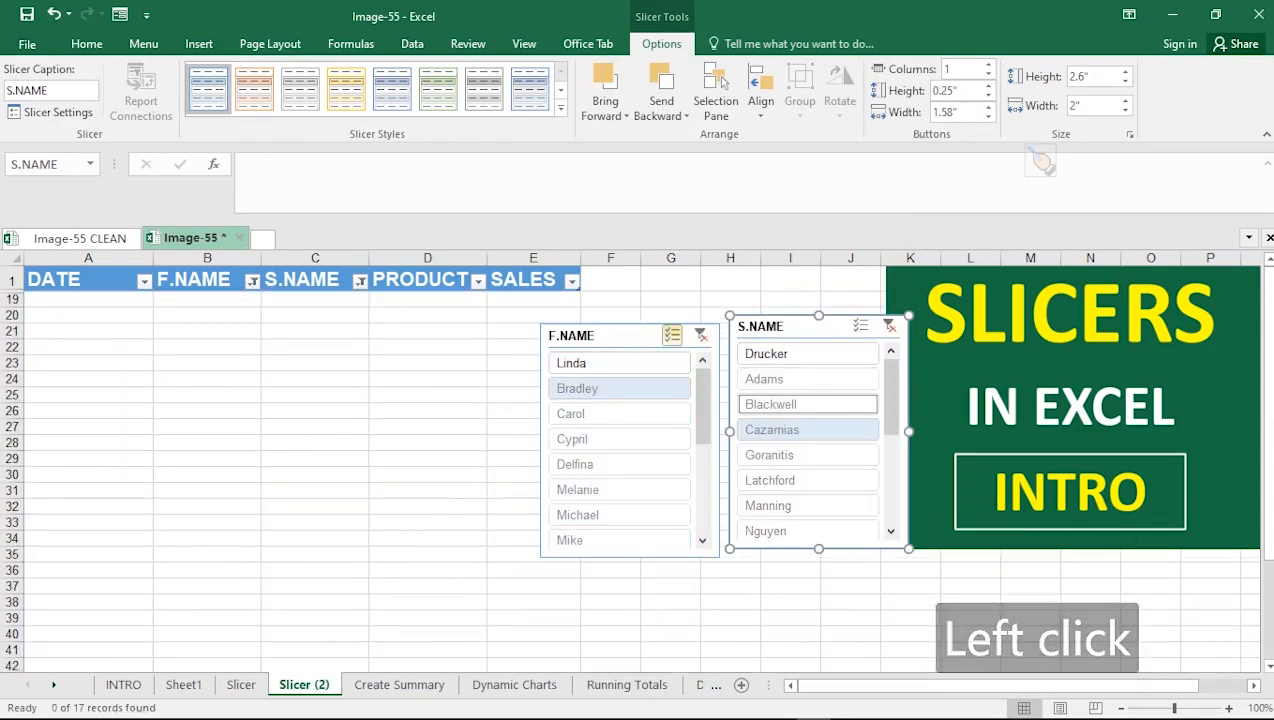
pyautogui.moveTo(618, 335); pyautogui.dragTo(628, 326)
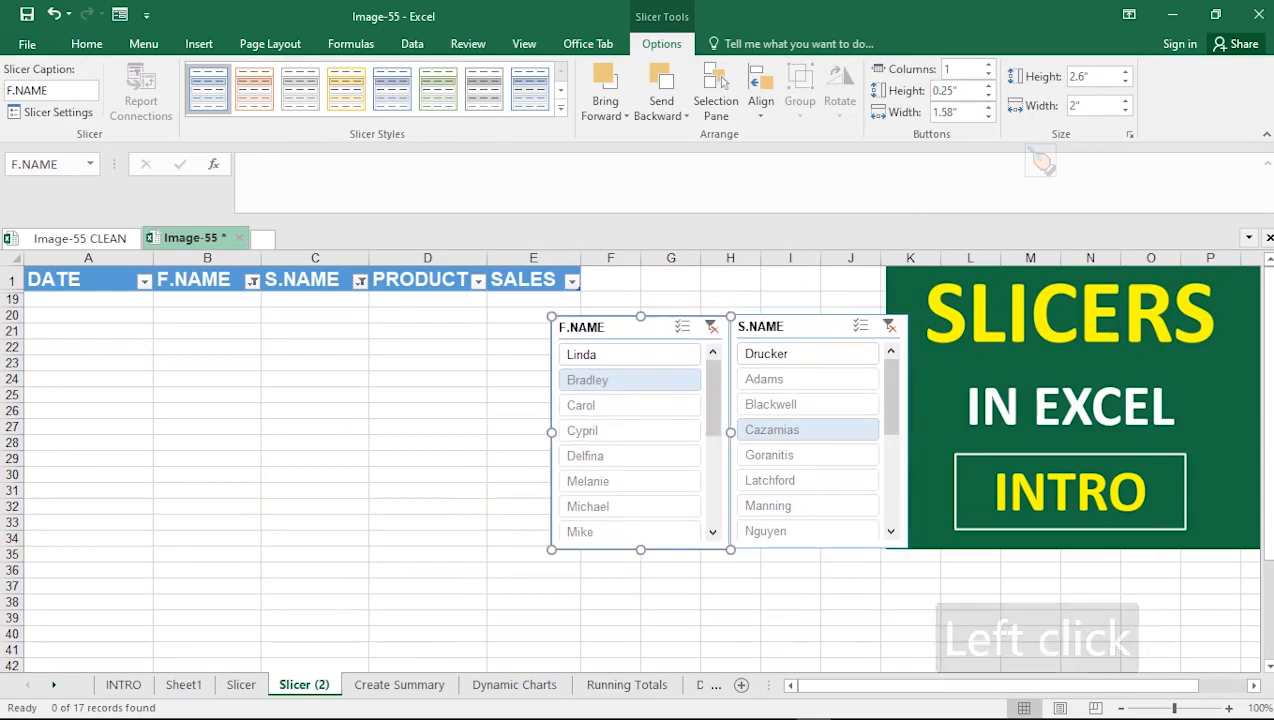
pyautogui.click(630, 354)
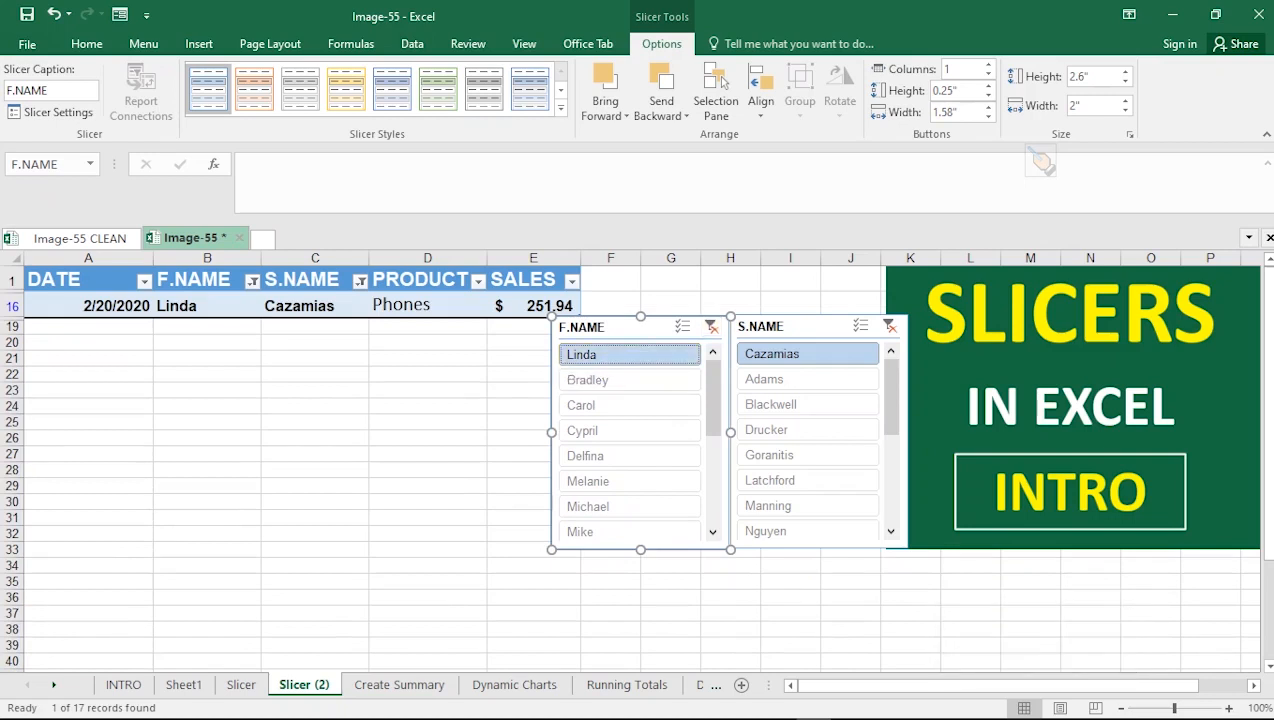
# Clear the filter from the F.NAME slicer
pyautogui.rightClick(648, 318)
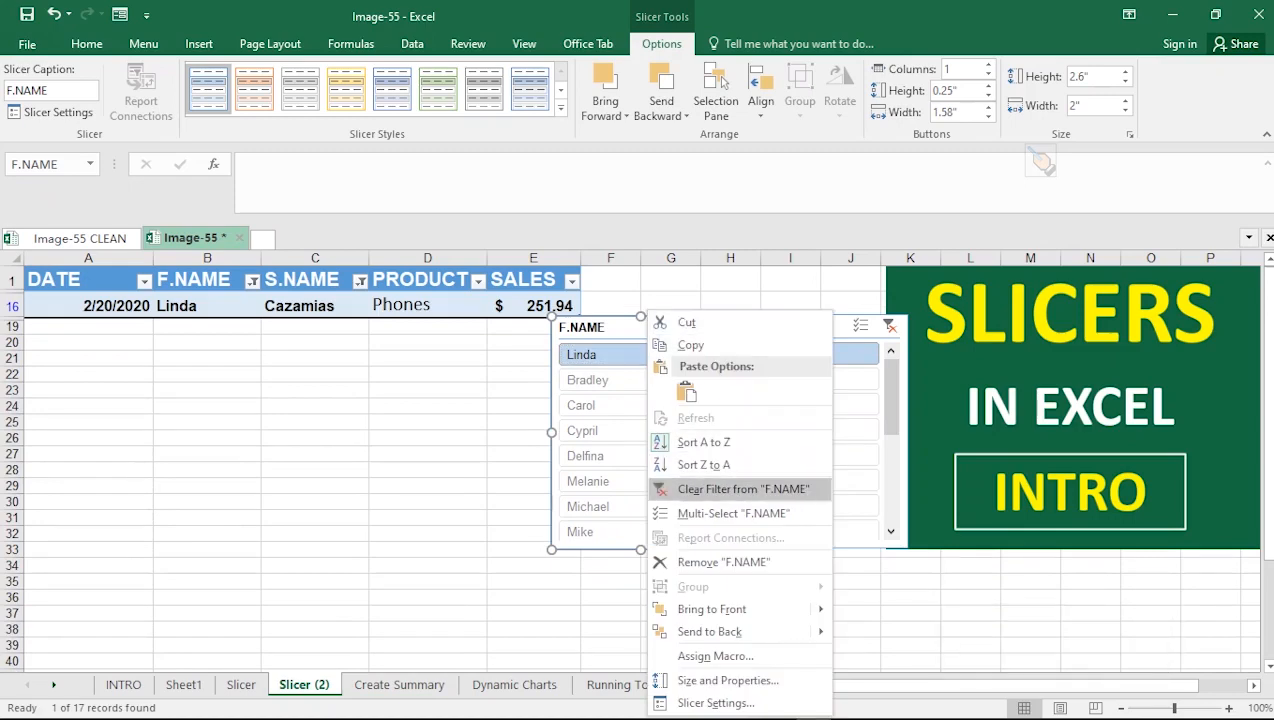
pyautogui.click(743, 489)
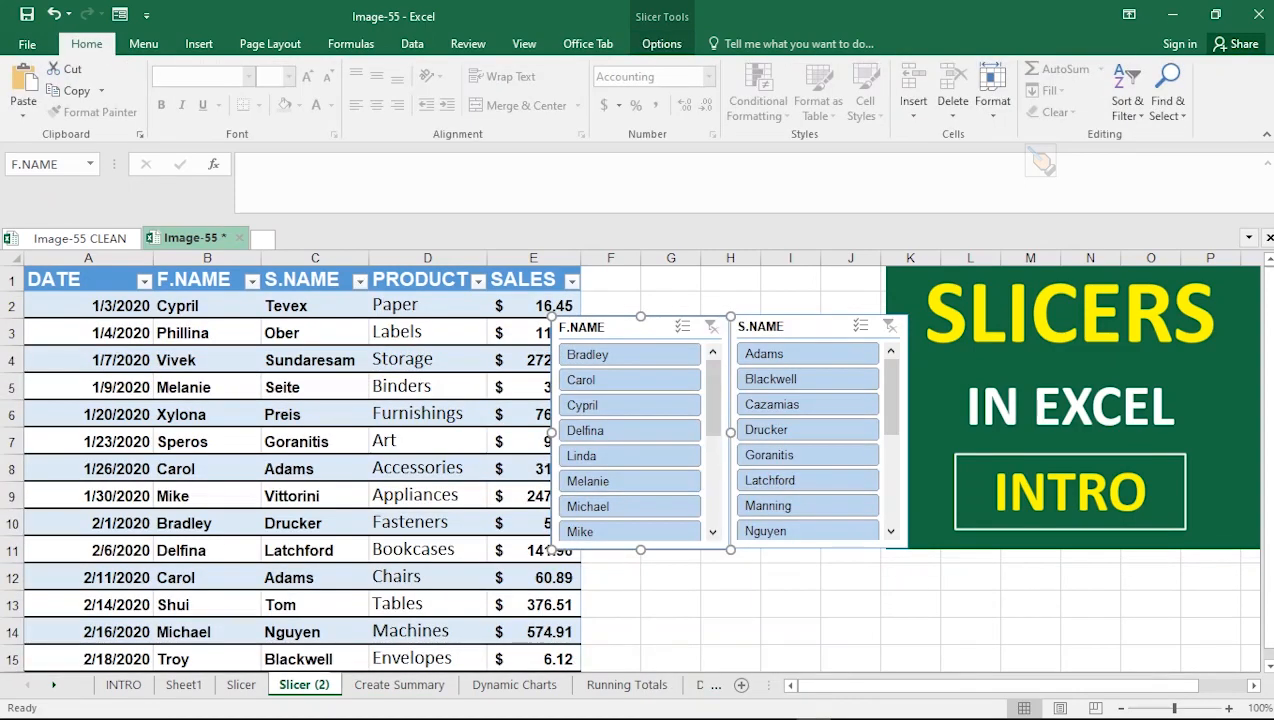